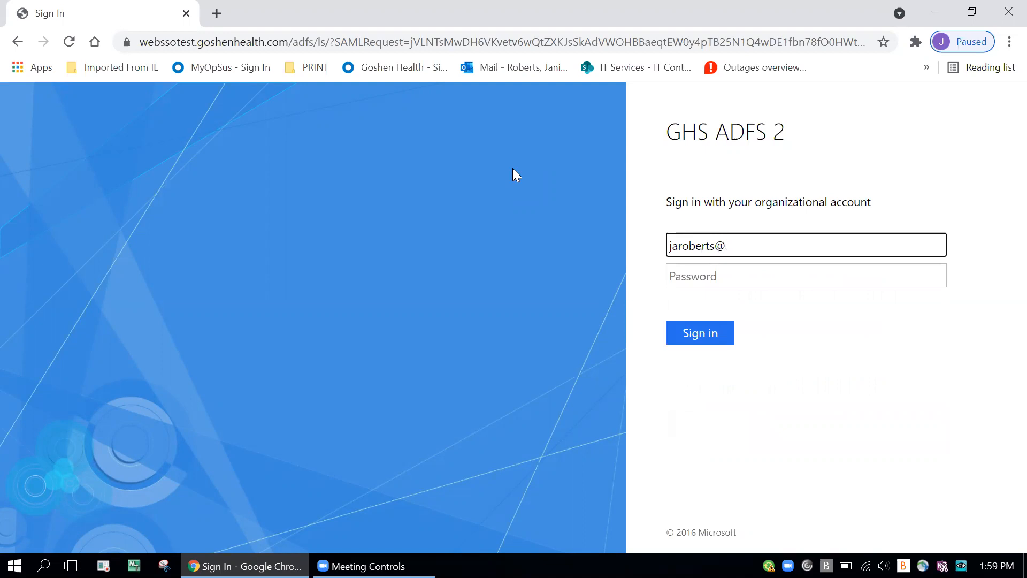
Step: Sign in with the organizational account by completing the e-mail address and entering the account password
type("com")
key("Tab")
type("•••••••••••")
key("Return")
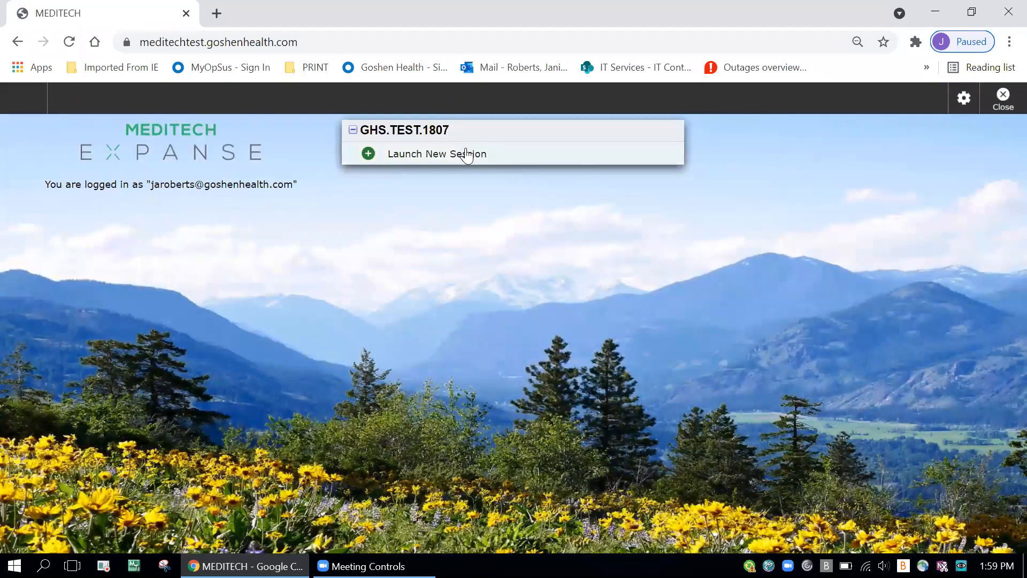
Step: Launch a new GHS.TEST.1807 session and sign on to the GHS TEST HCIS with the All Access job, acknowledging the test-data notice
left_click(469, 152)
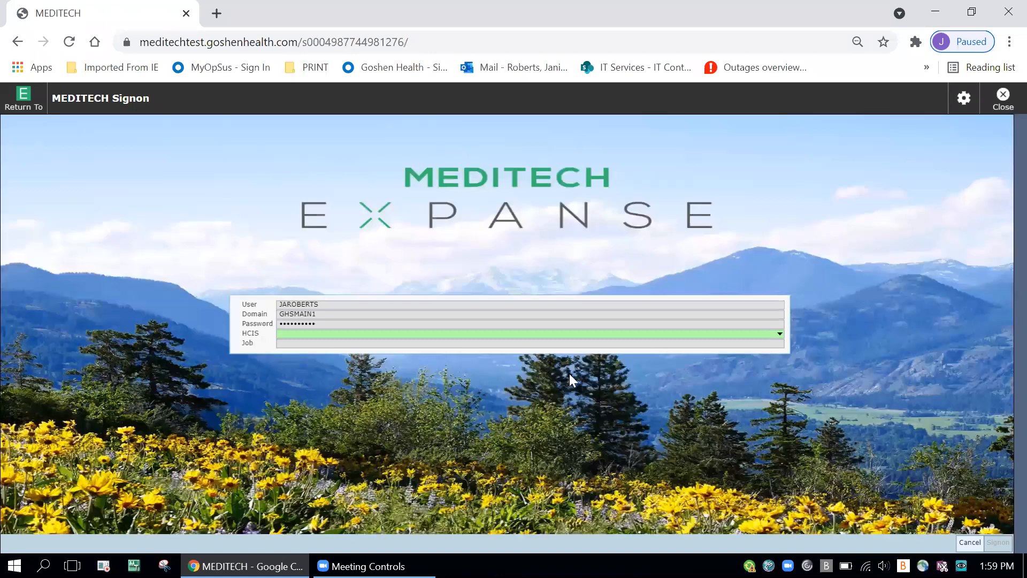
left_click(782, 337)
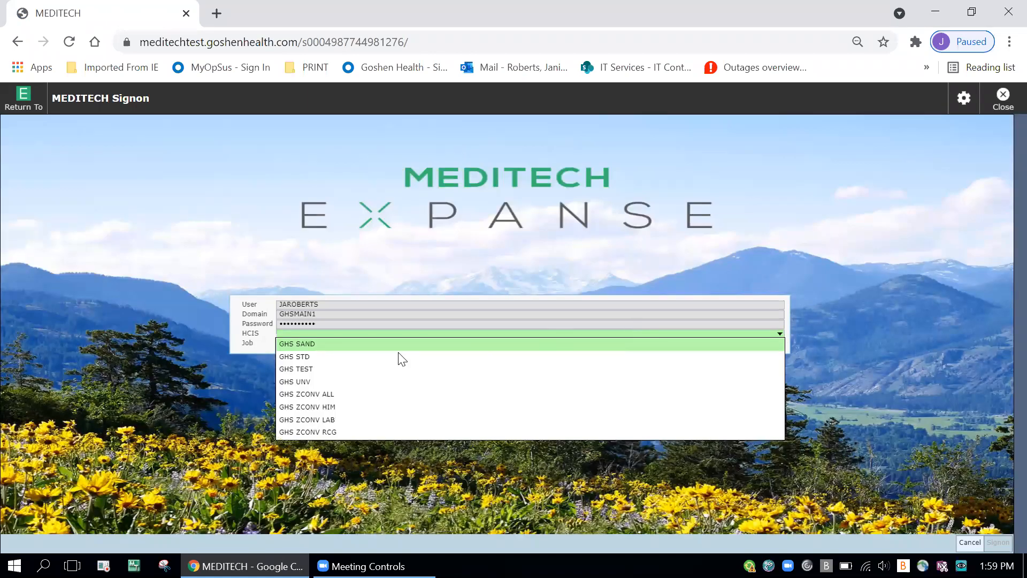
left_click(332, 374)
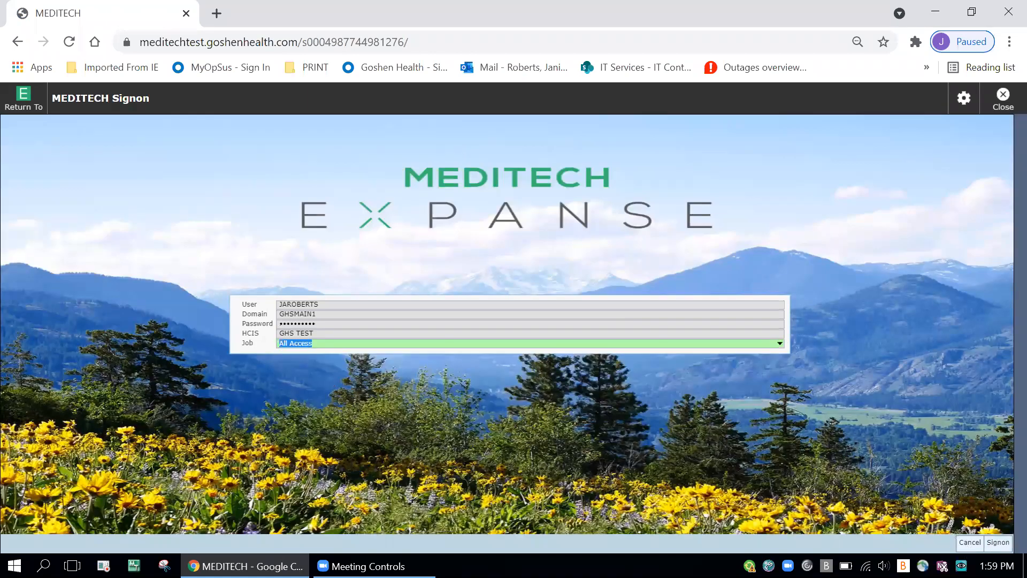
left_click(988, 541)
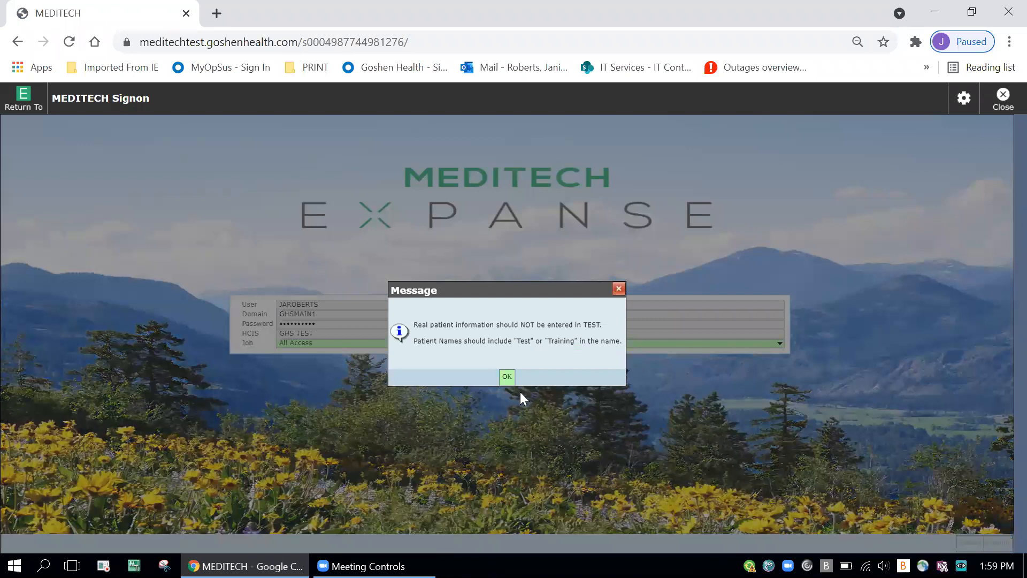
left_click(509, 381)
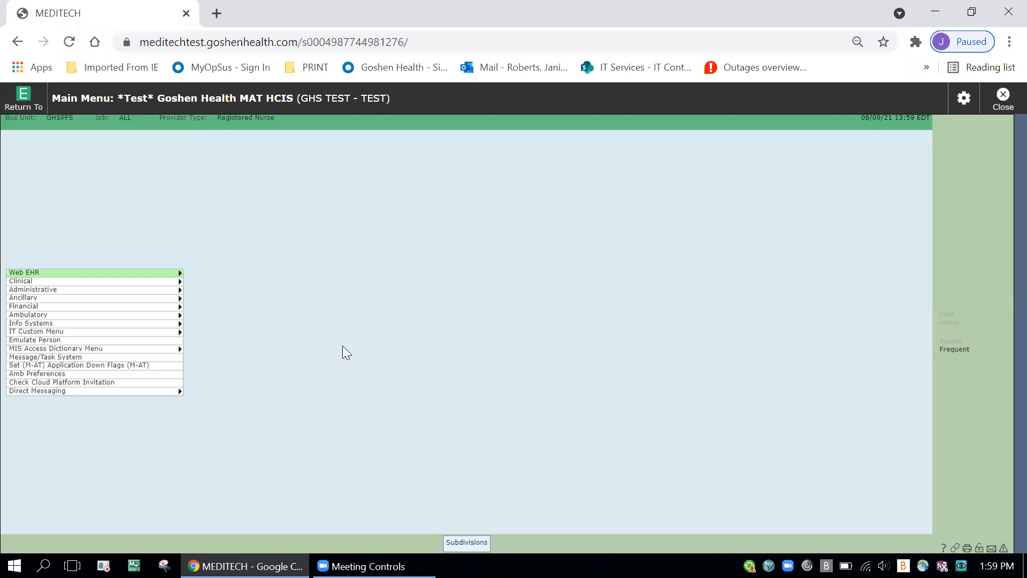
Step: Open Set Print Preferences from My Settings in the MIS section of Info Systems
left_click(139, 325)
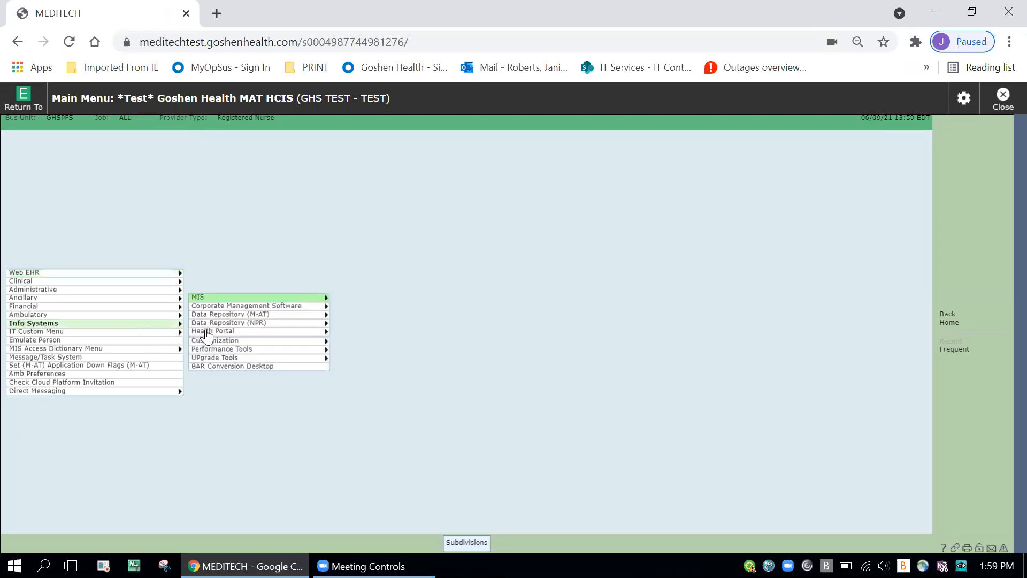
left_click(272, 301)
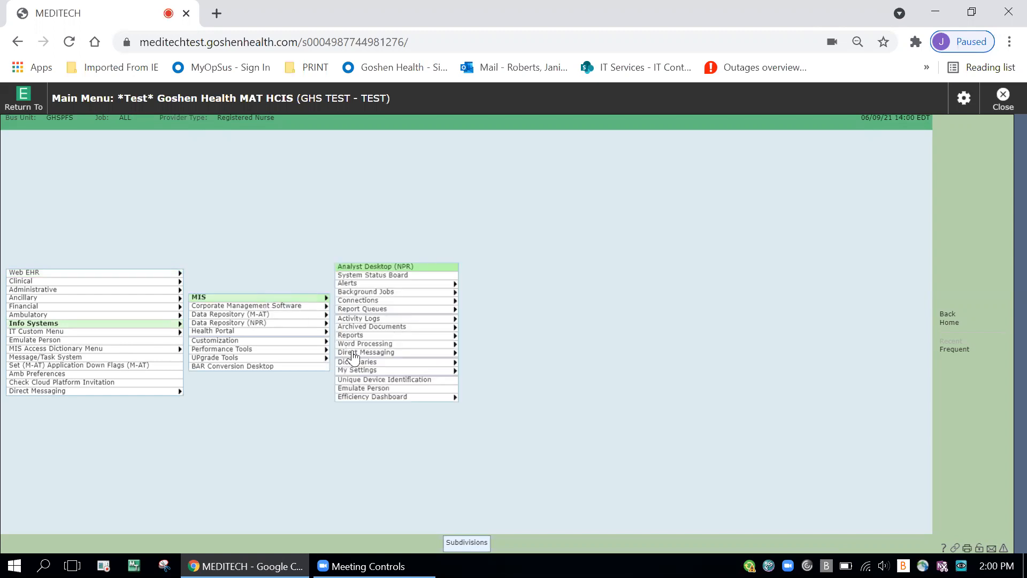
left_click(377, 371)
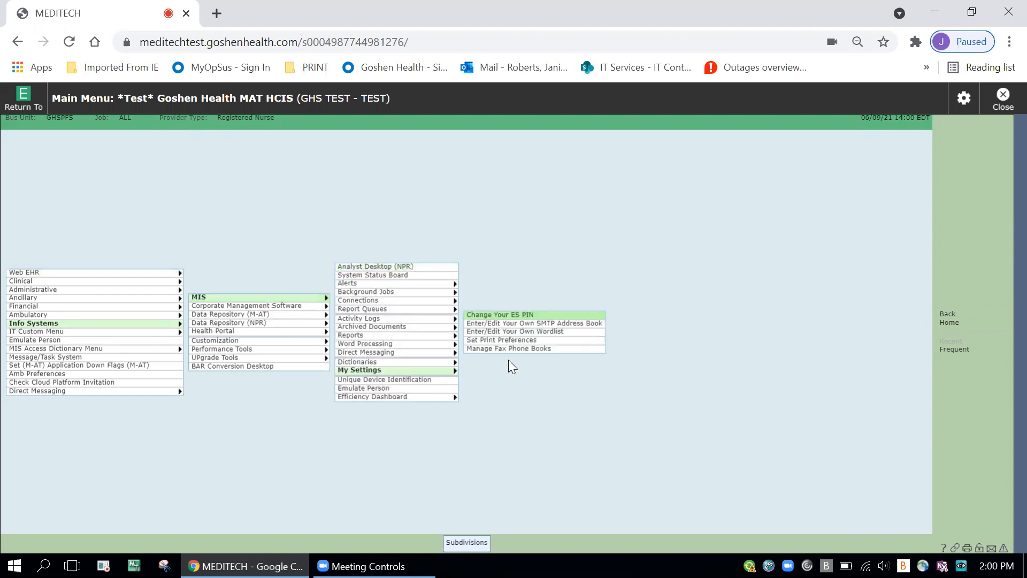
left_click(538, 340)
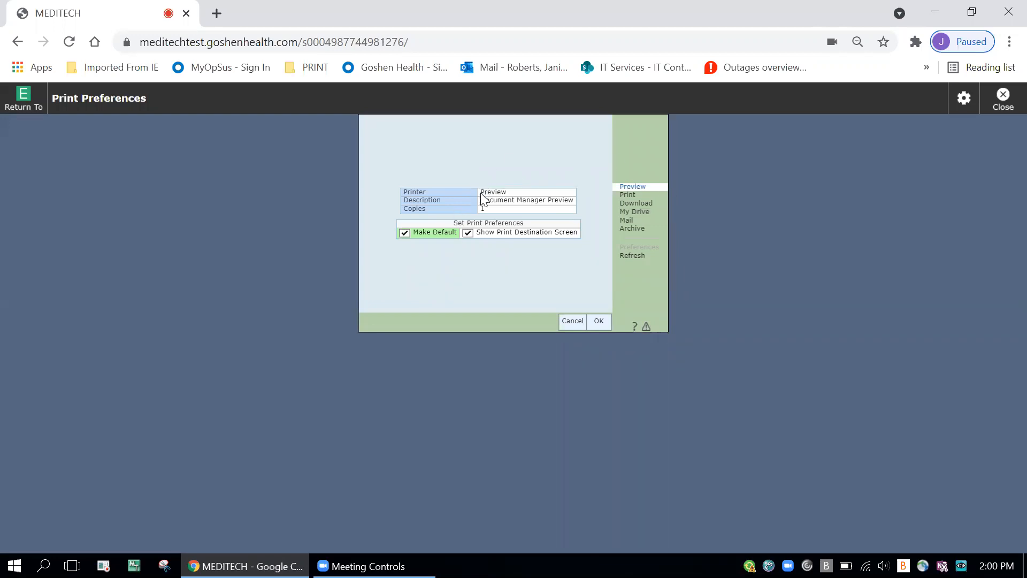
Step: Set the print destination to a physical printer, choosing ISMFP1LJP1 from the All Printers list
left_click(628, 196)
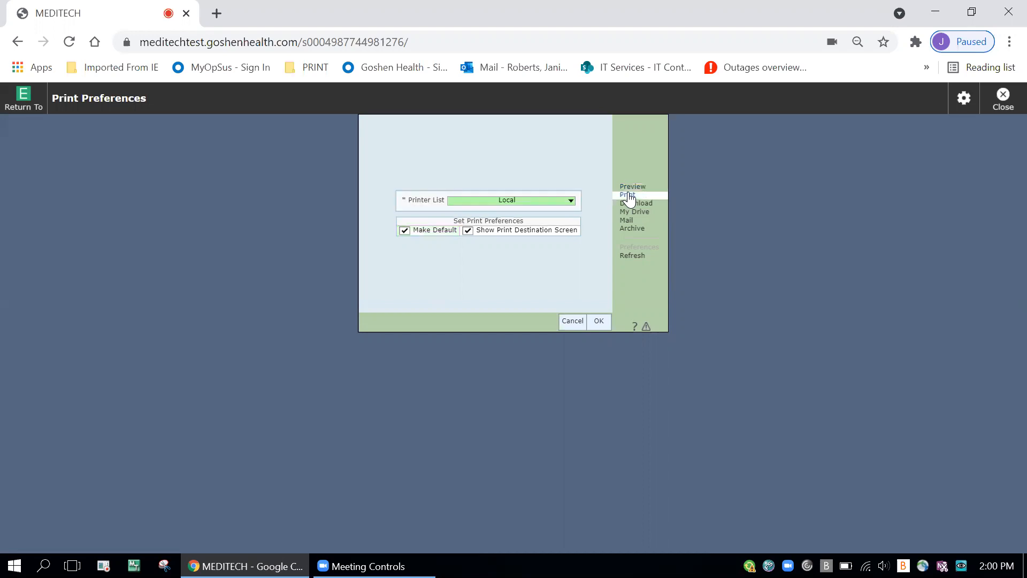
left_click(571, 201)
left_click(522, 235)
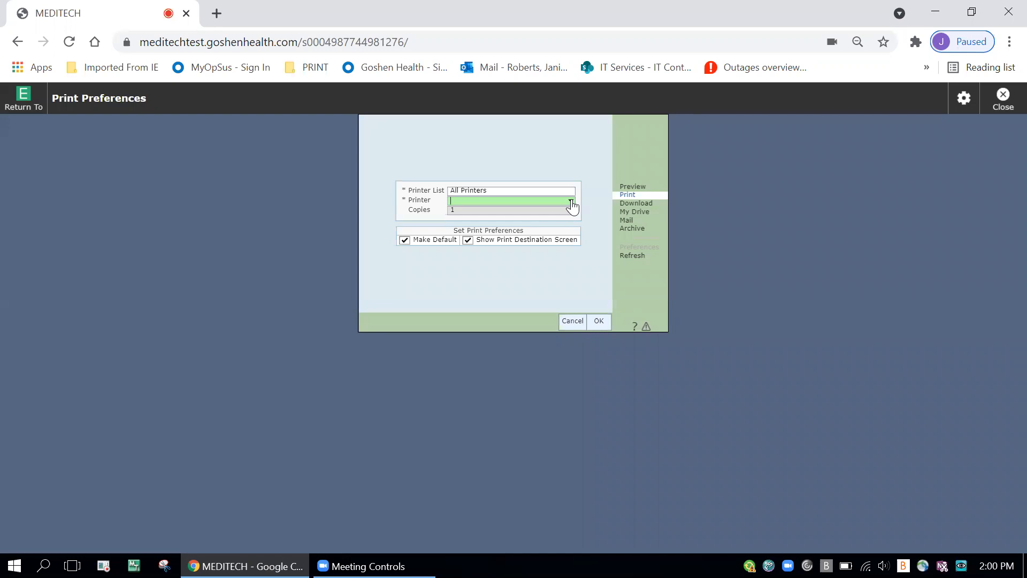
type("is")
type("IS")
type("MFP")
type("_01")
key("Return")
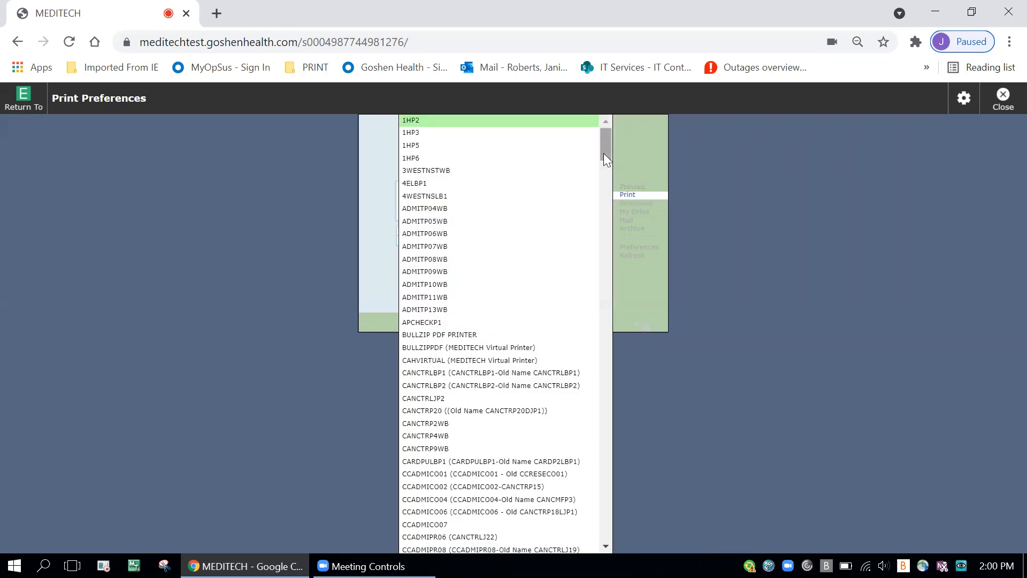
left_click_drag(605, 154, 610, 456)
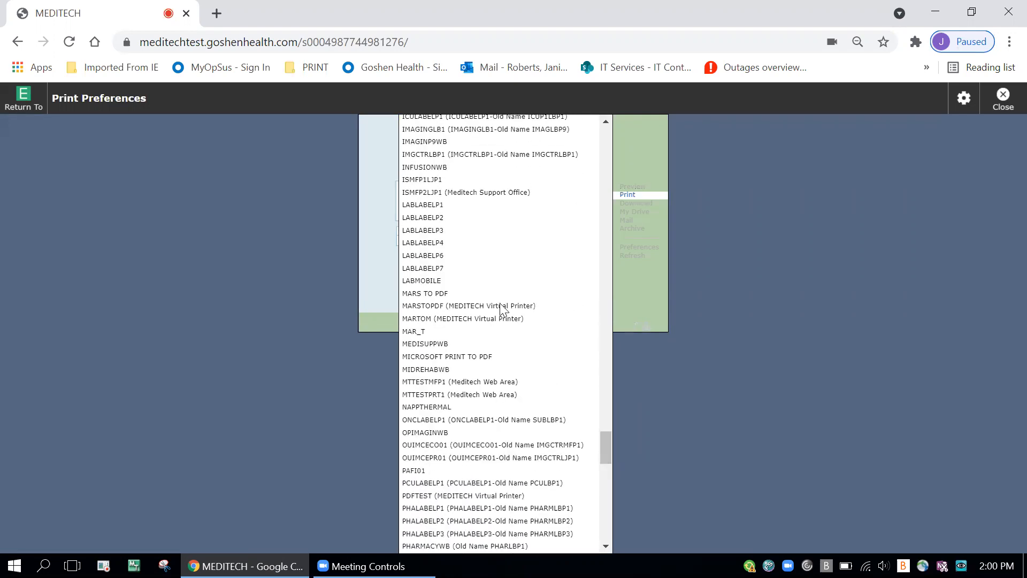
left_click(449, 180)
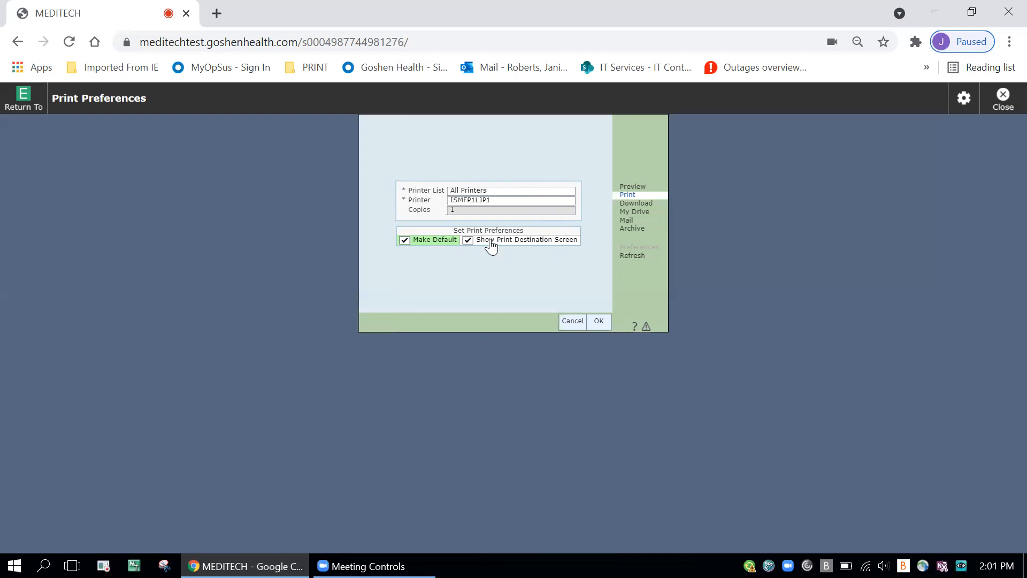
Step: Set Preview as the default print destination and save the print preferences
left_click(634, 187)
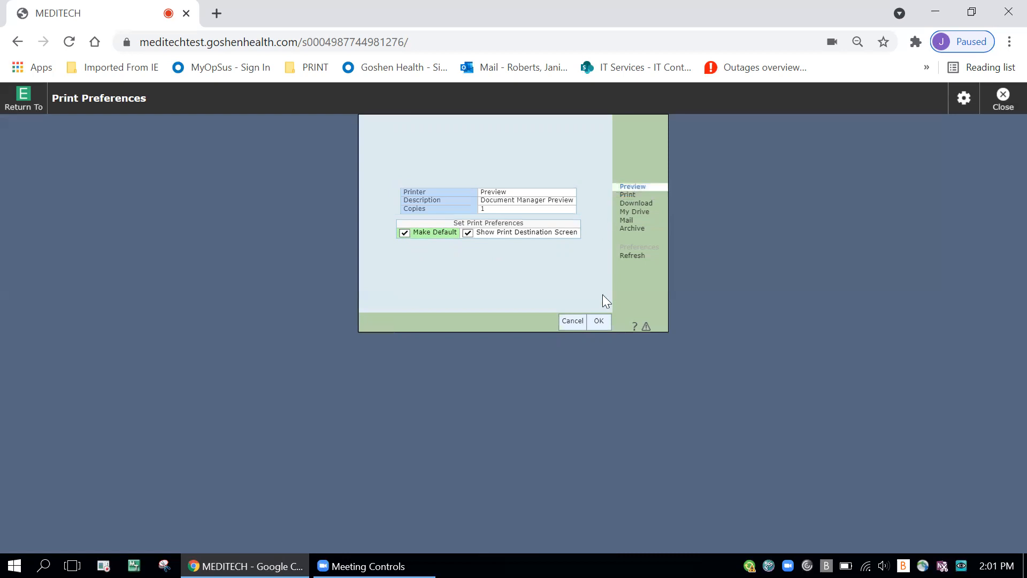
left_click(600, 323)
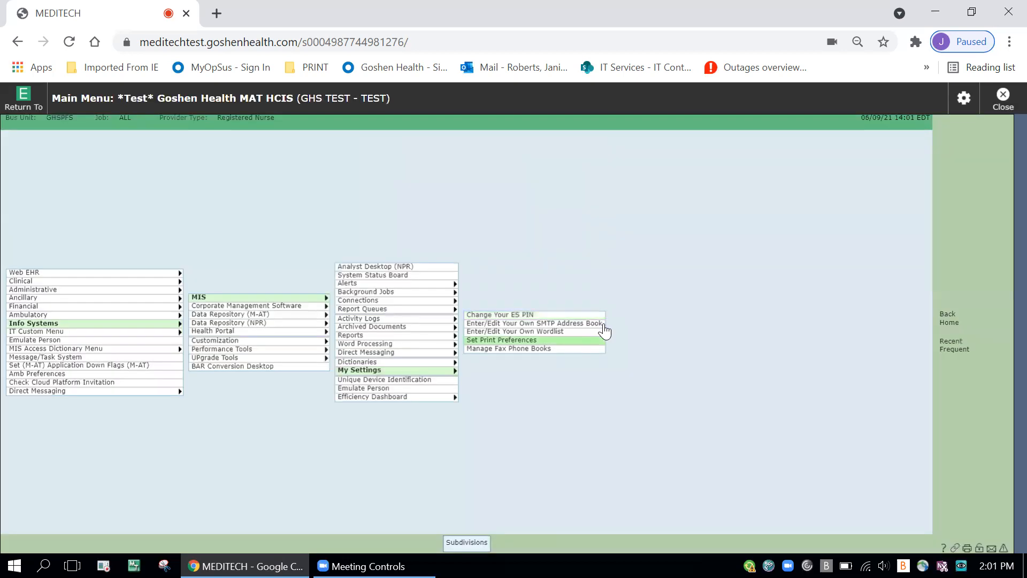
Step: Open Physician Care Manager from the Clinical applications, declining to review and sign the pending documents
left_click(171, 281)
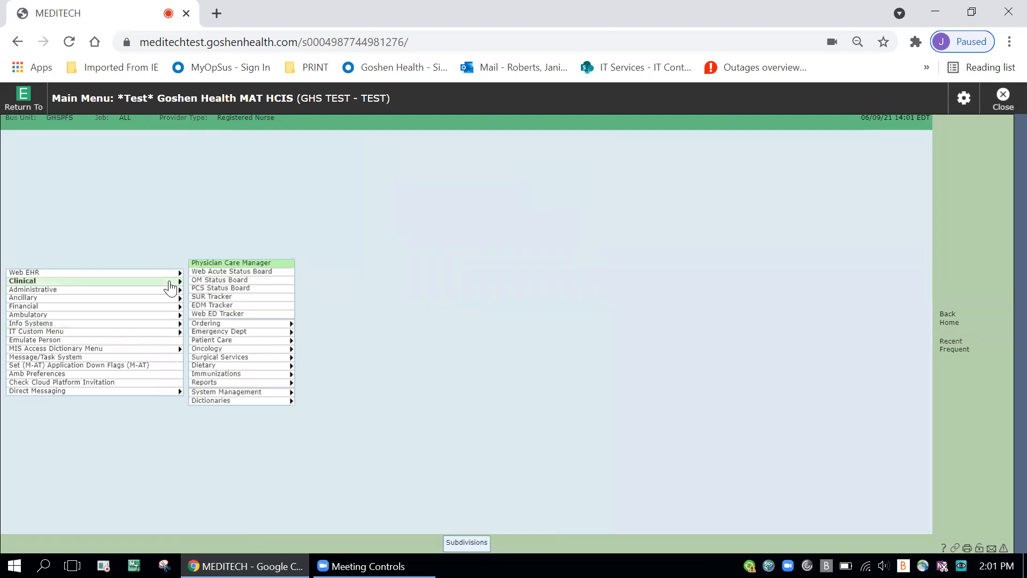
left_click(248, 271)
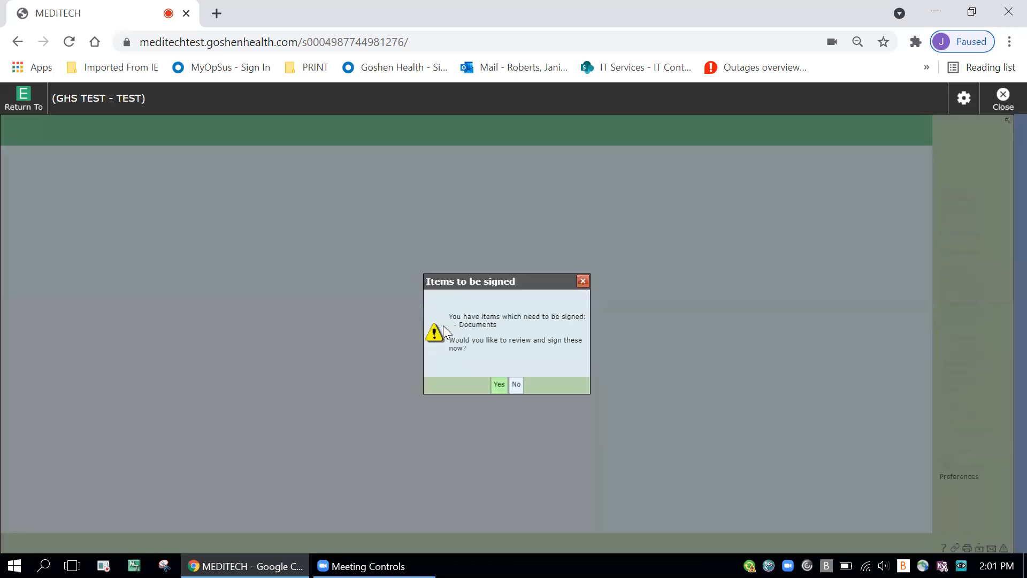
left_click(516, 384)
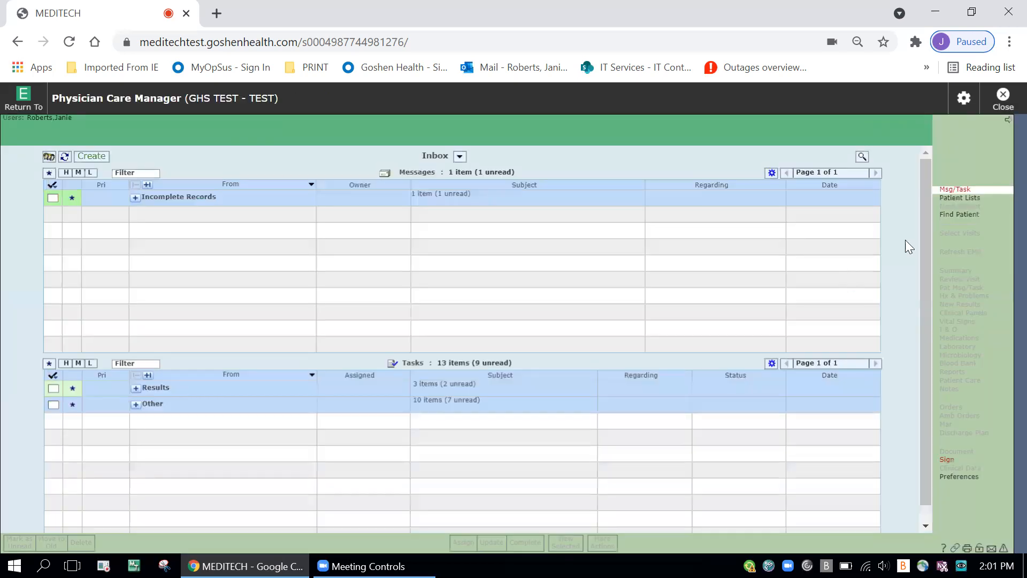
Step: Open the test patient's chart from the Recently Accessed patient list
left_click(958, 197)
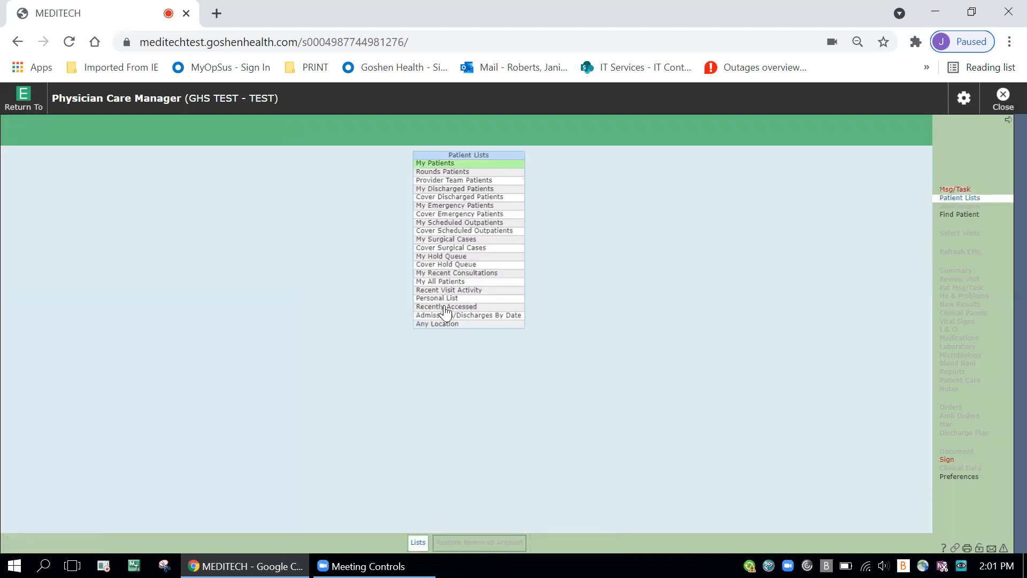
left_click(444, 307)
left_click(390, 169)
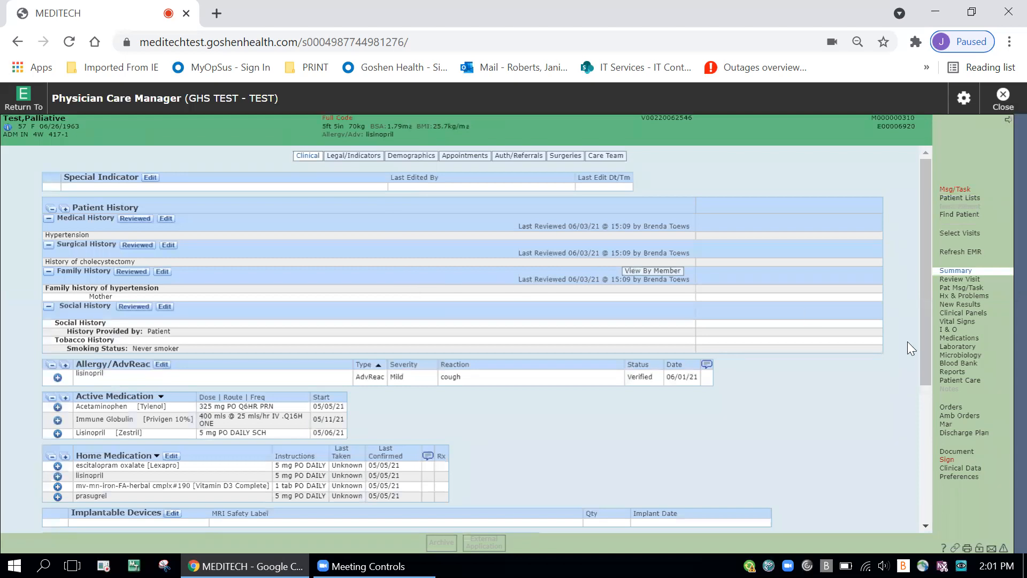
Step: Open the 06/08/21 Family Practice Progress Note from the patient's reports and display its print preview
left_click(959, 364)
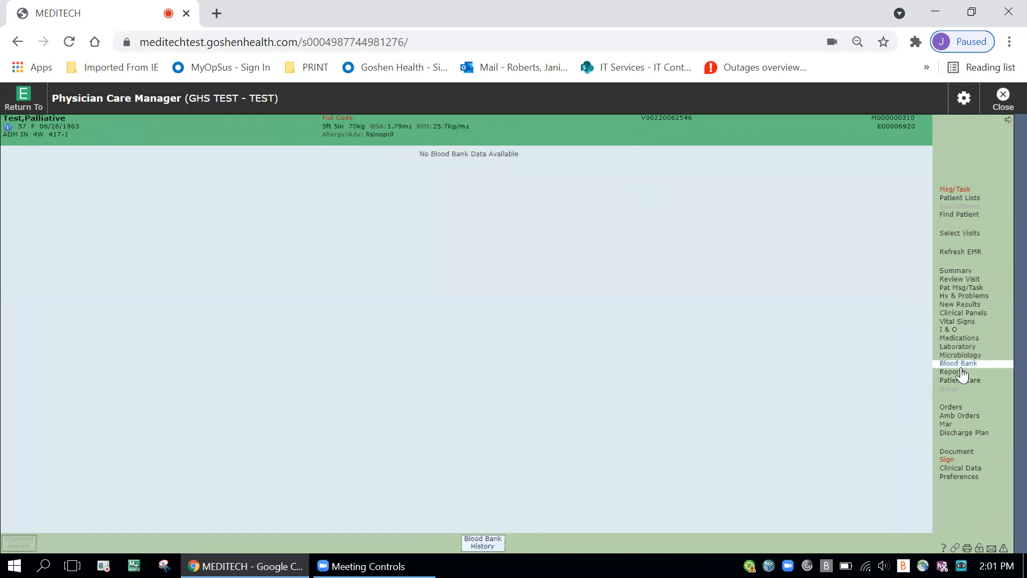
left_click(958, 371)
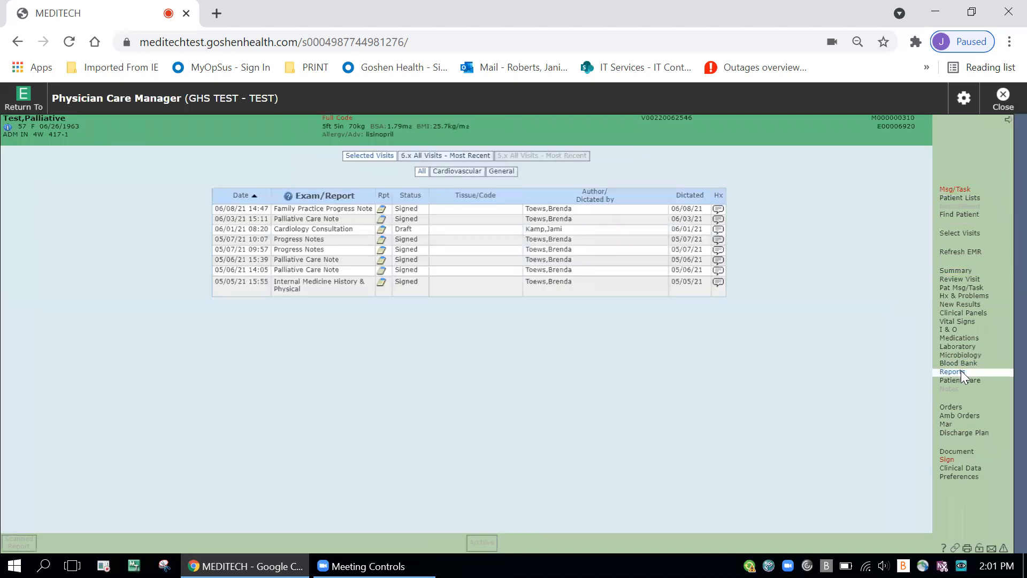
left_click(383, 213)
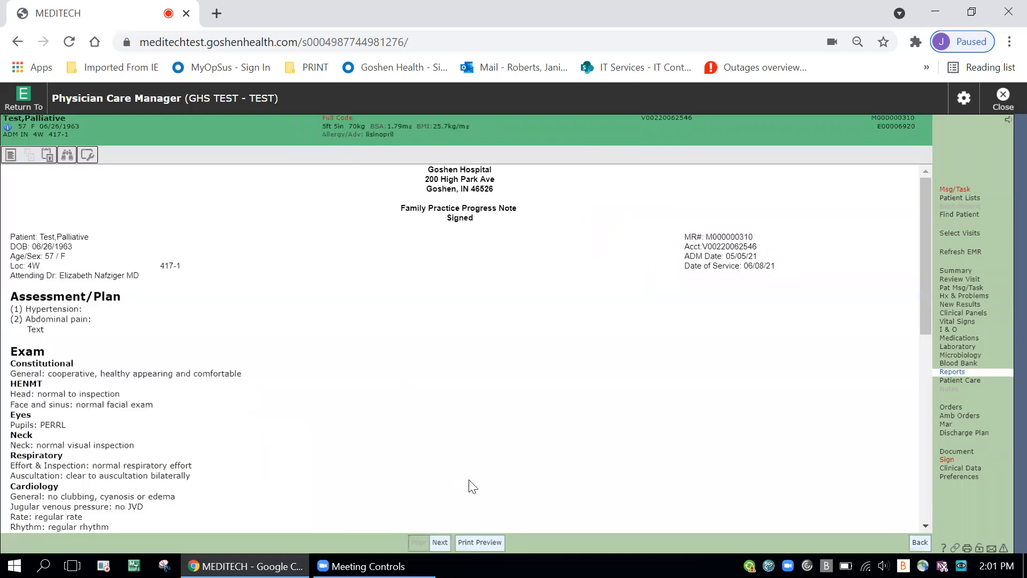
left_click(478, 543)
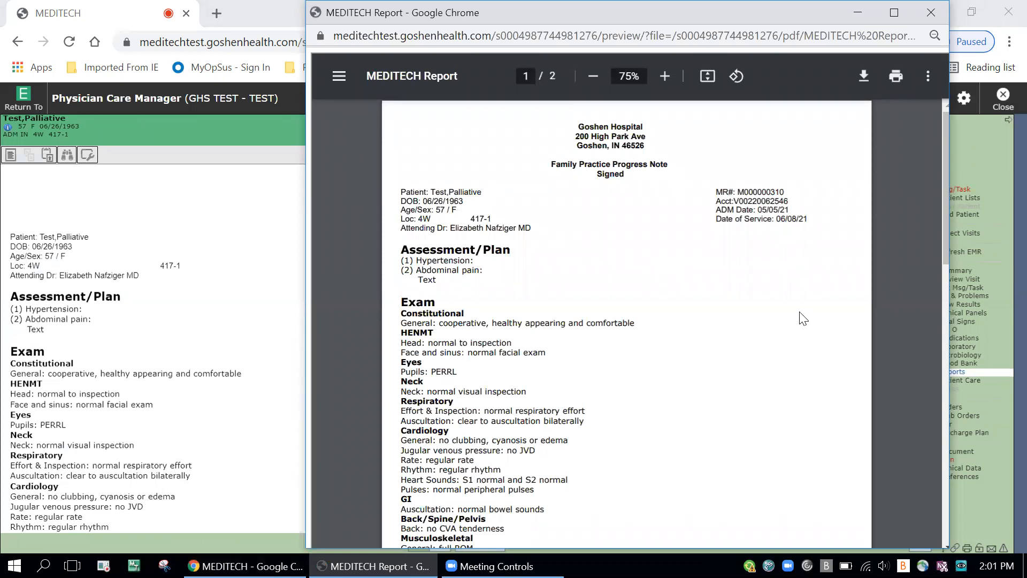
Step: Choose ISMFP1LJP1 as the printer for the previewed report, cancel printing and close the preview window
left_click(895, 78)
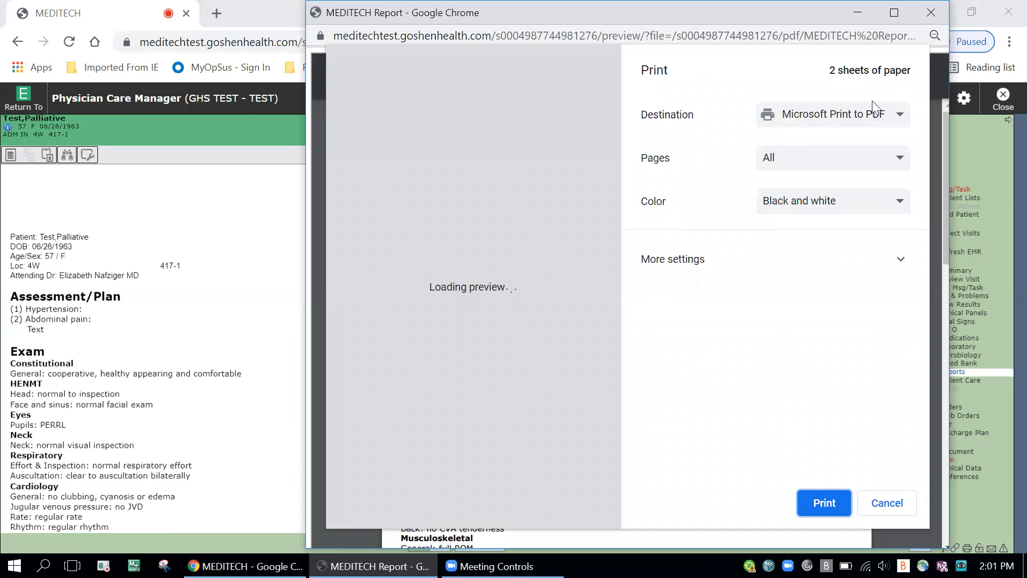
left_click(871, 120)
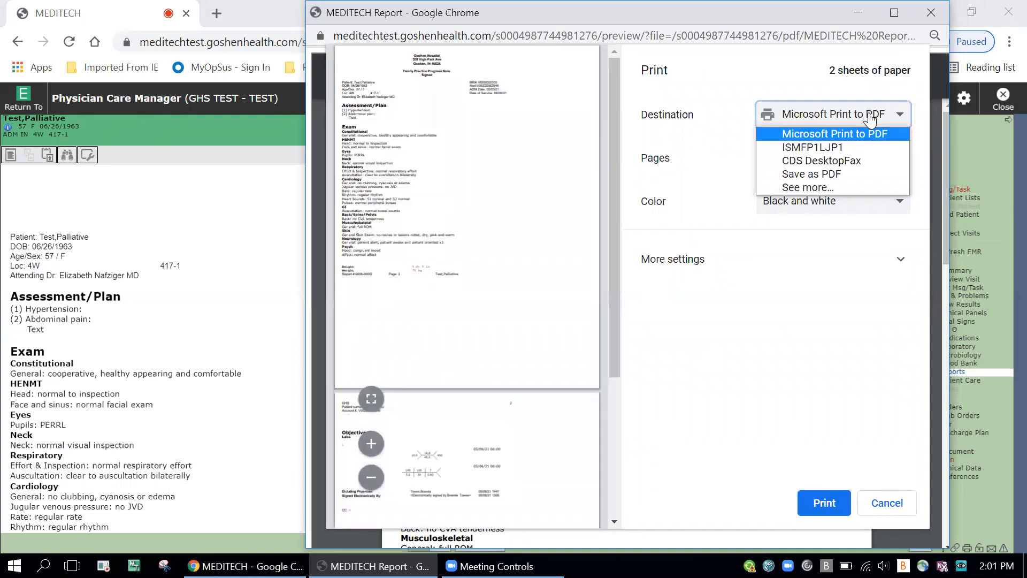
left_click(848, 143)
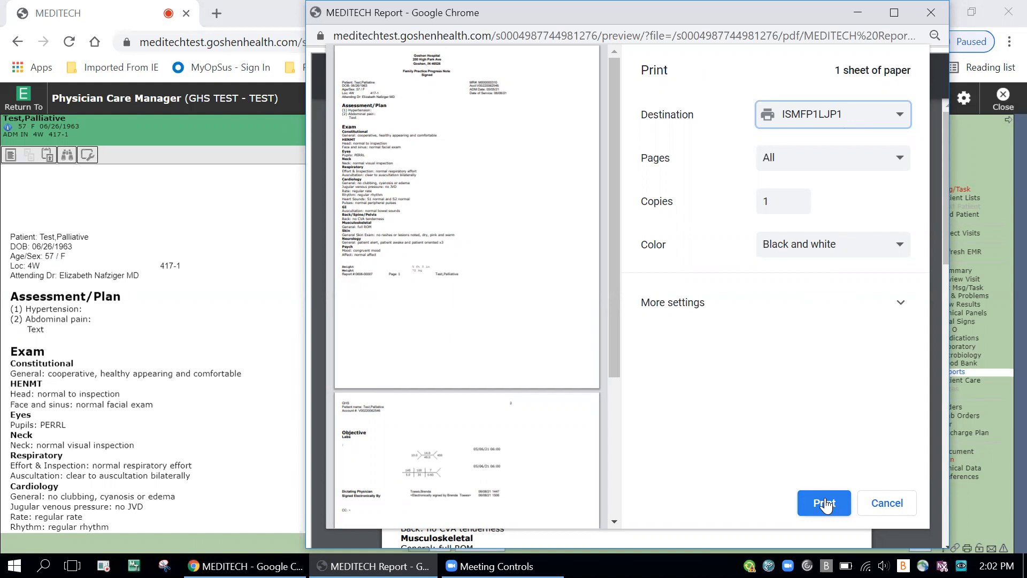
left_click(888, 504)
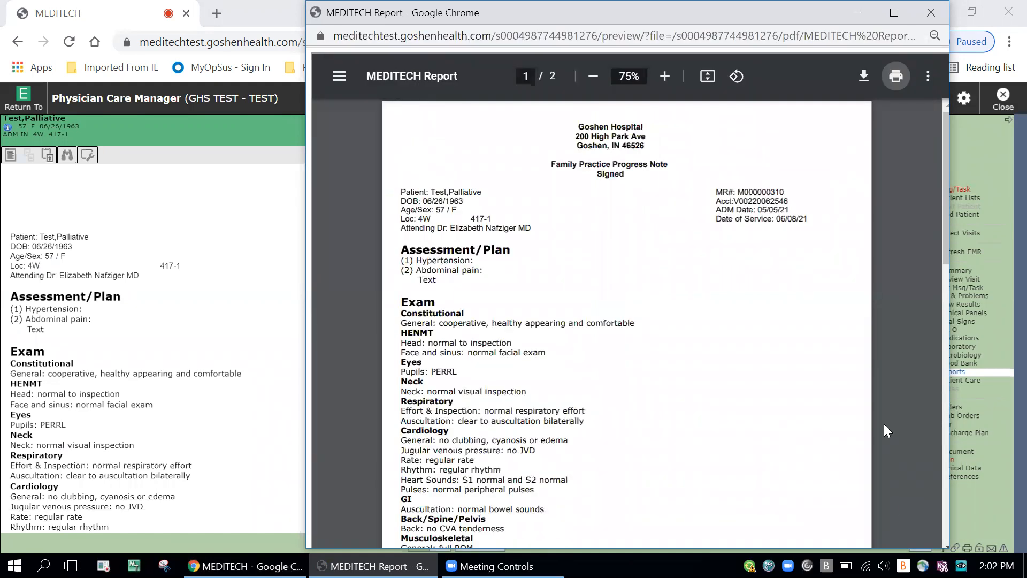
left_click(932, 12)
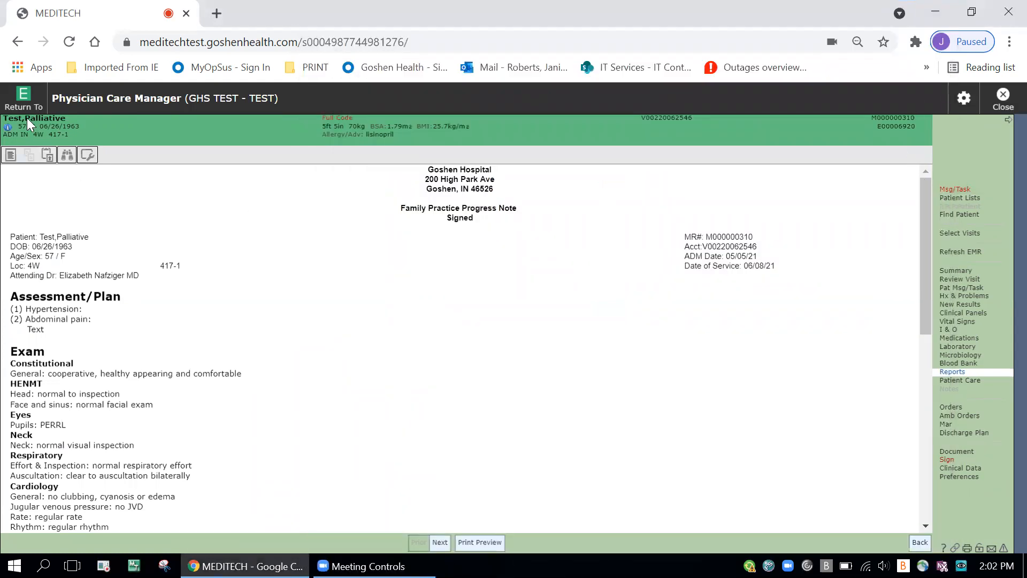
Step: Return to the main menu and open the Registration Management Desktop from the Administrative Registration applications for facility GHS
left_click(23, 99)
left_click(36, 167)
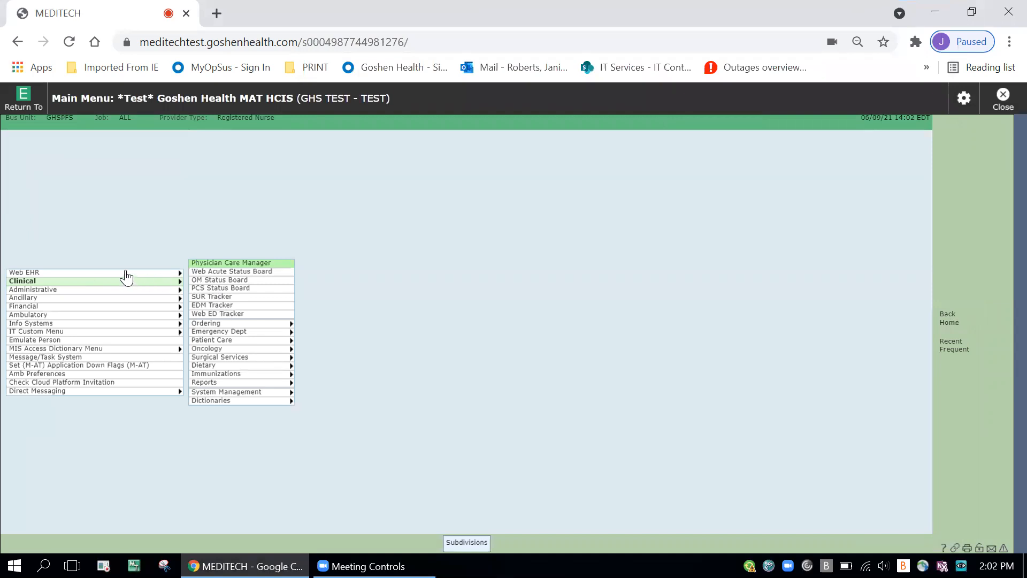
left_click(104, 298)
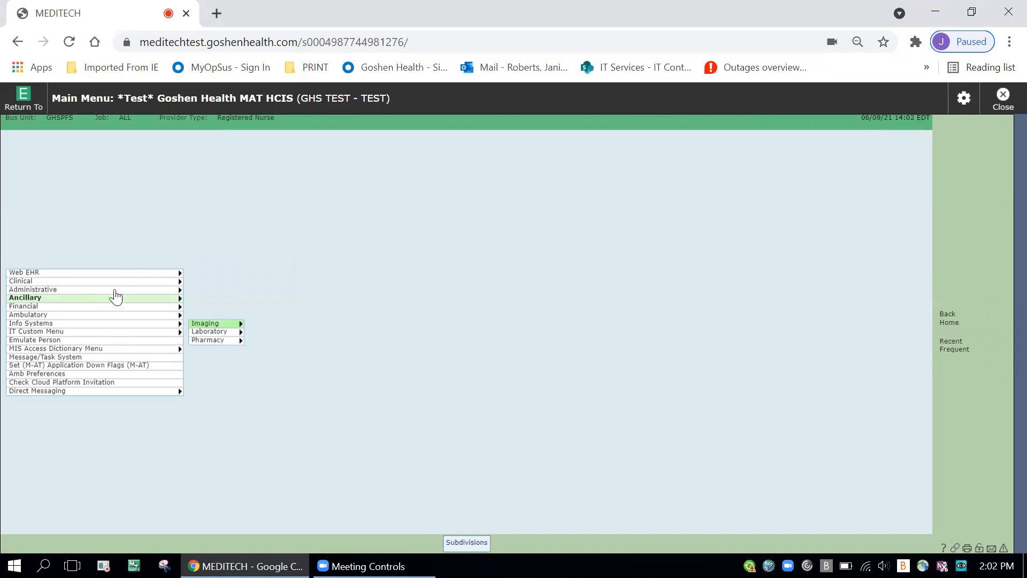
left_click(122, 289)
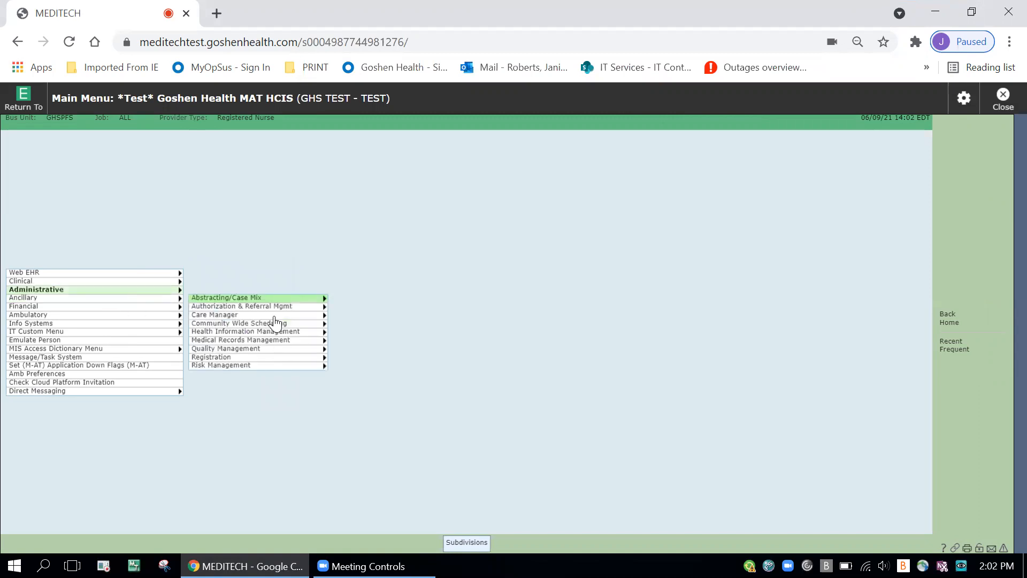
left_click(273, 357)
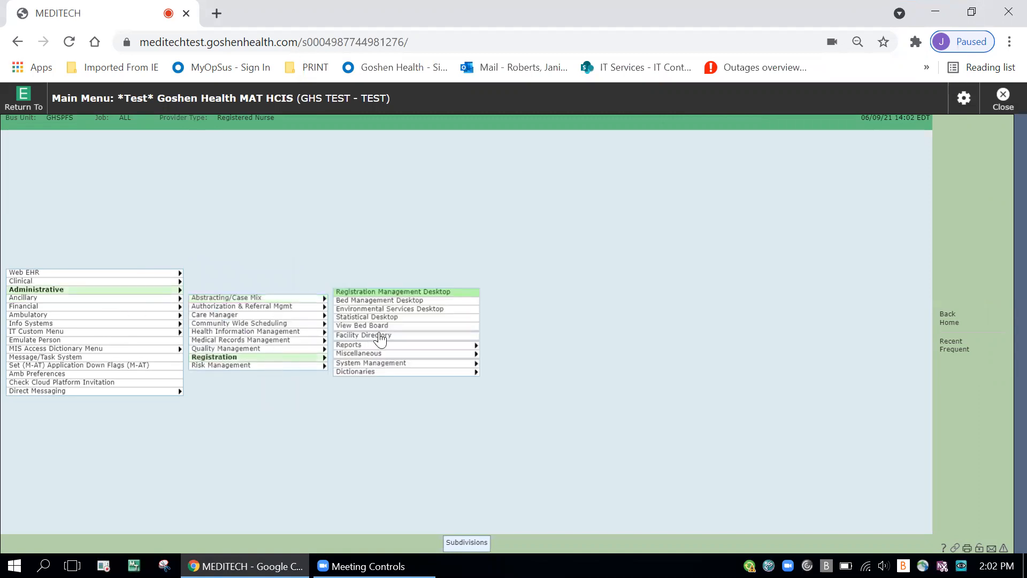
left_click(390, 298)
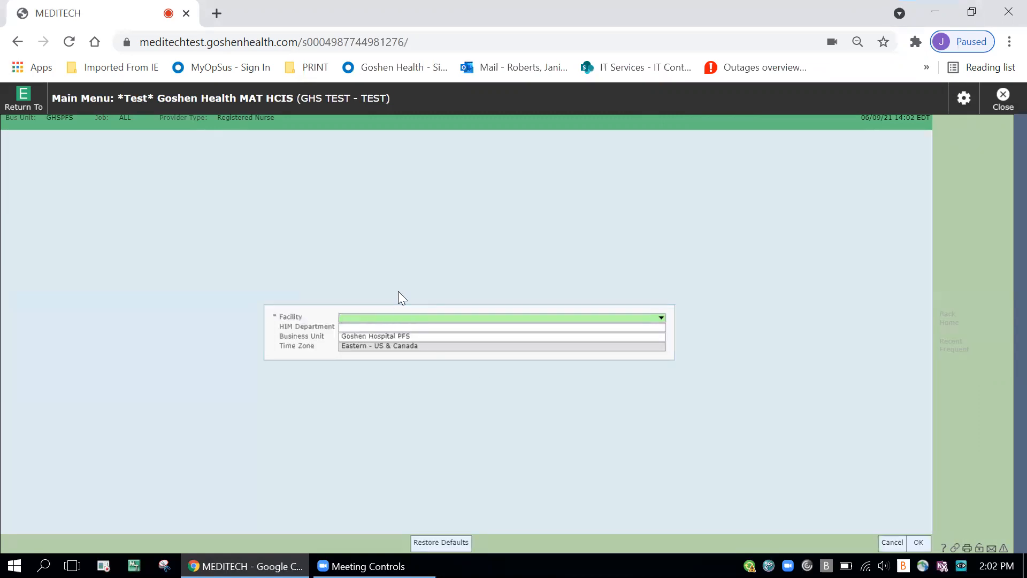
type("GHS")
key("Return")
left_click(398, 291)
type("T")
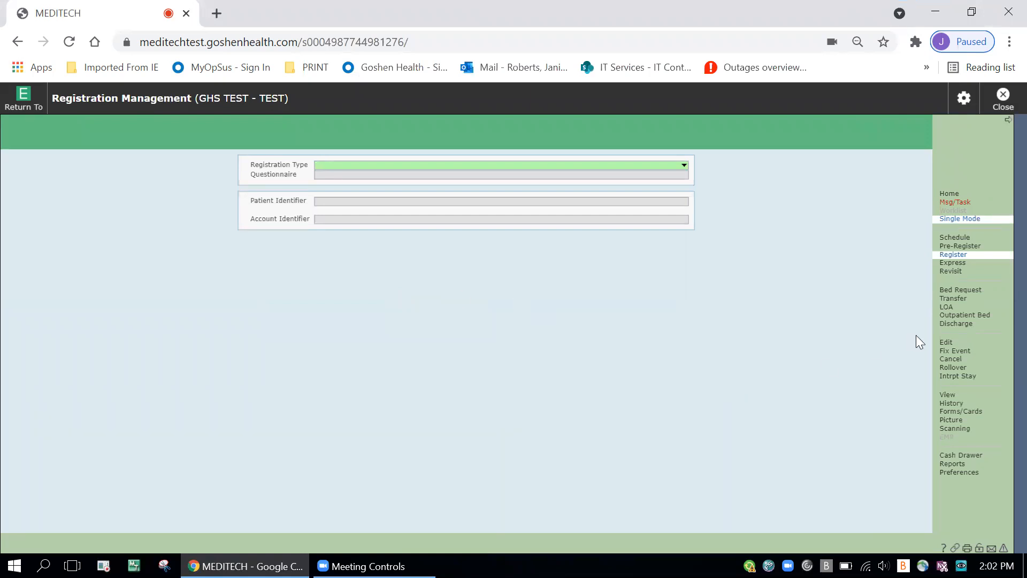
Step: Look up the interface test patient's account by name in View mode and open its registration record
left_click(951, 394)
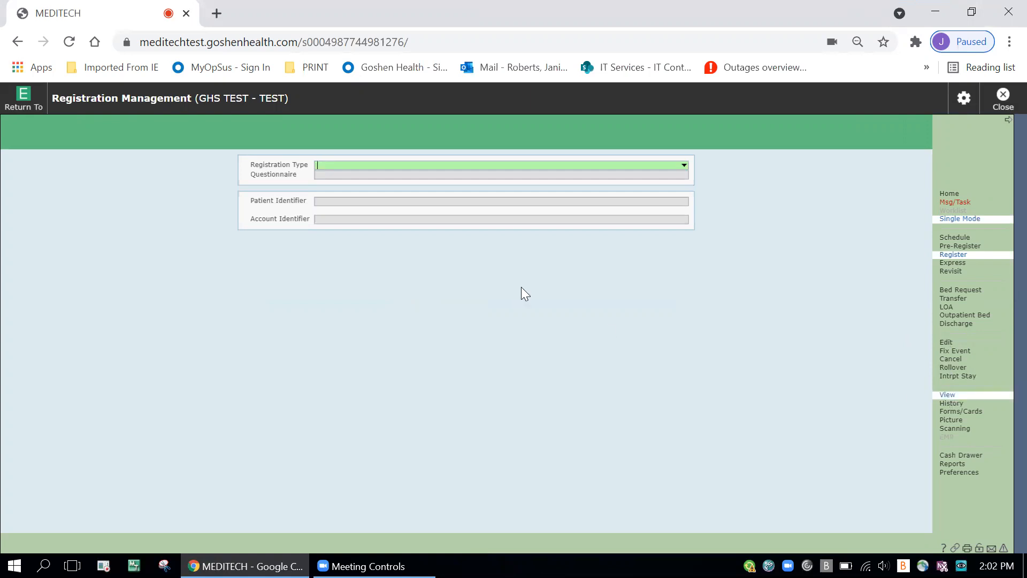
type("TEST,INTERFACEW")
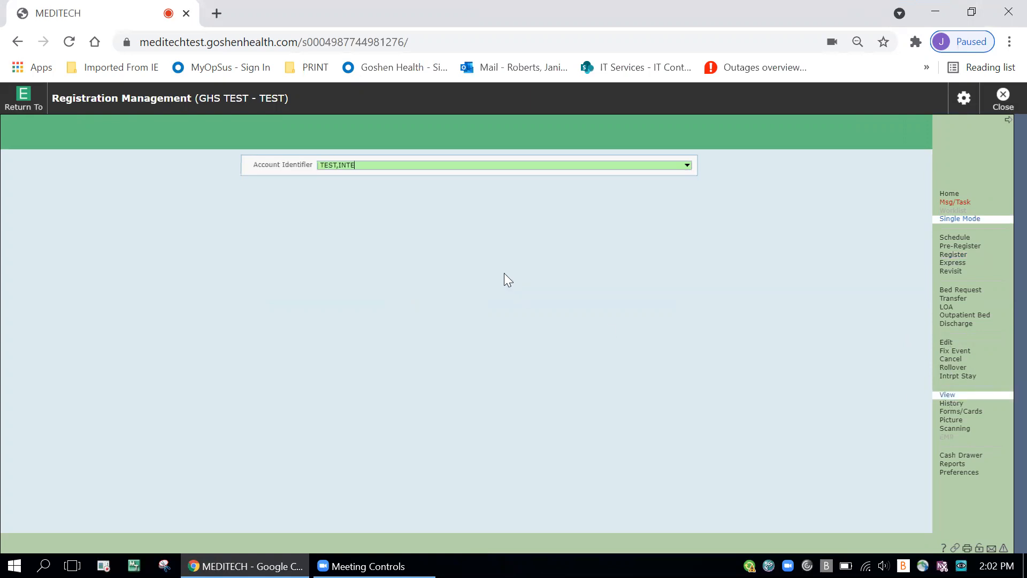
key("Return")
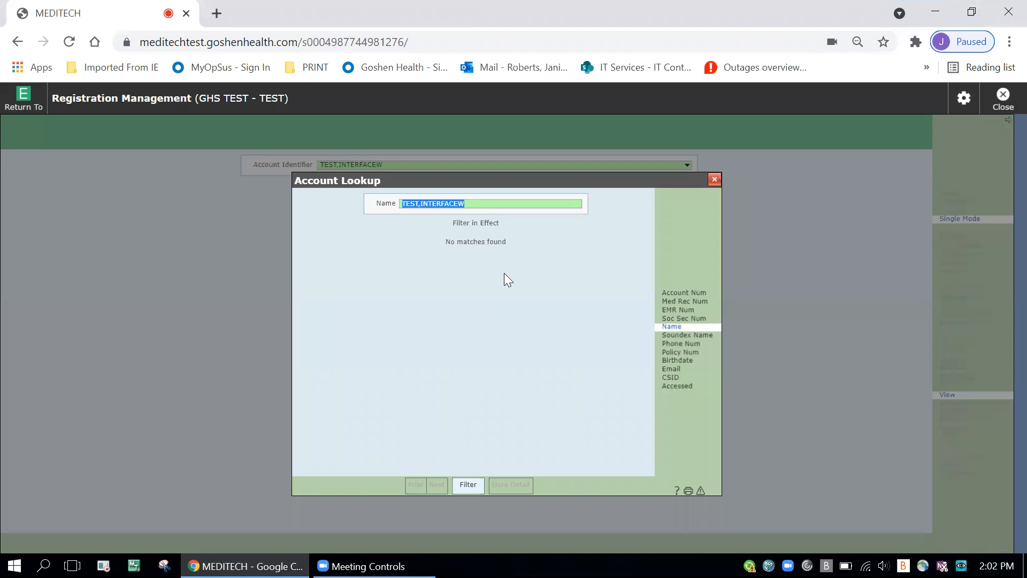
key("BackSpace")
type("TEST,INTERFACES")
key("Return")
double_click(351, 249)
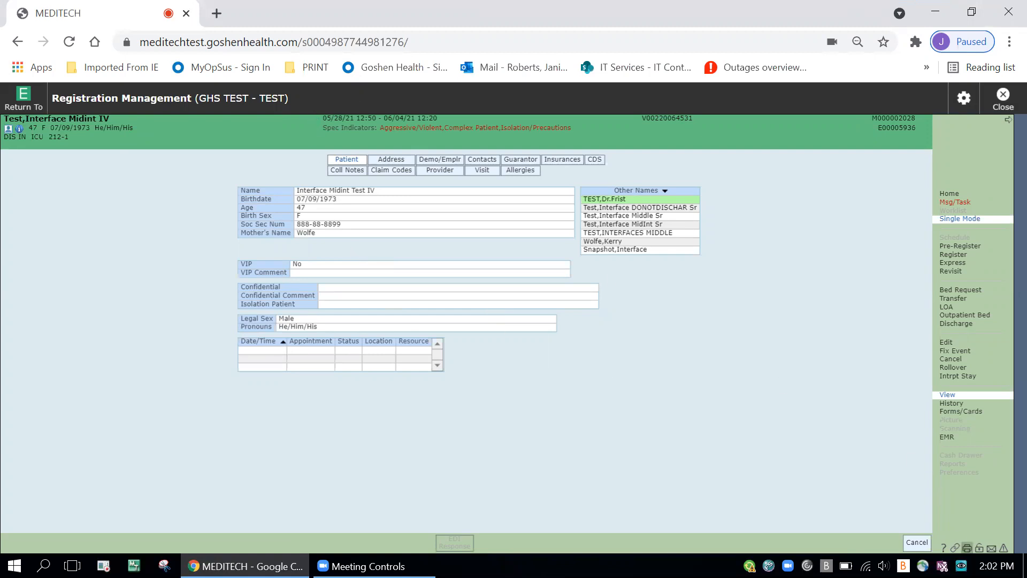
Step: Try to print the patient's registration screen with MEDITECH's built-in print screen function
left_click(967, 548)
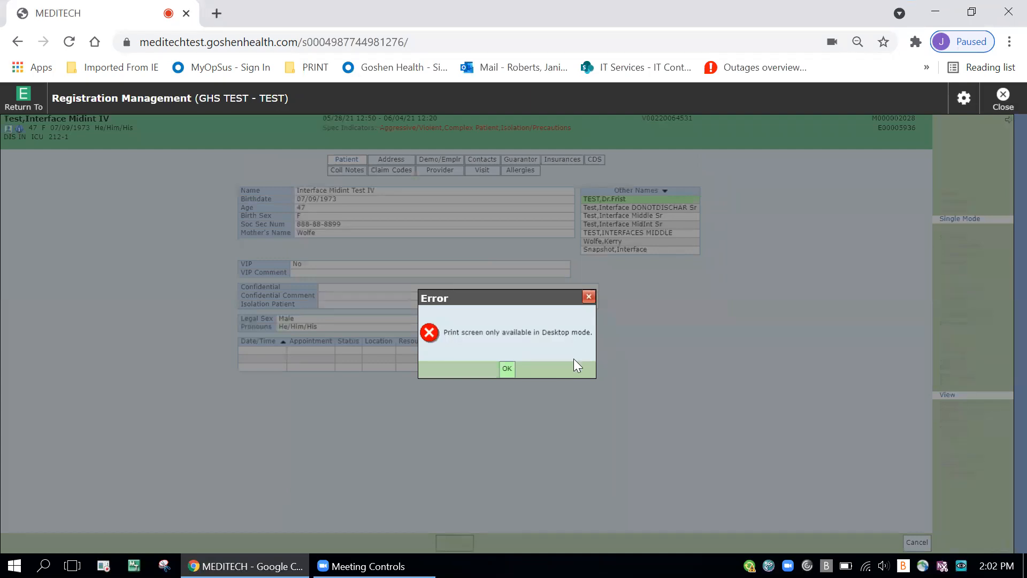
left_click(506, 369)
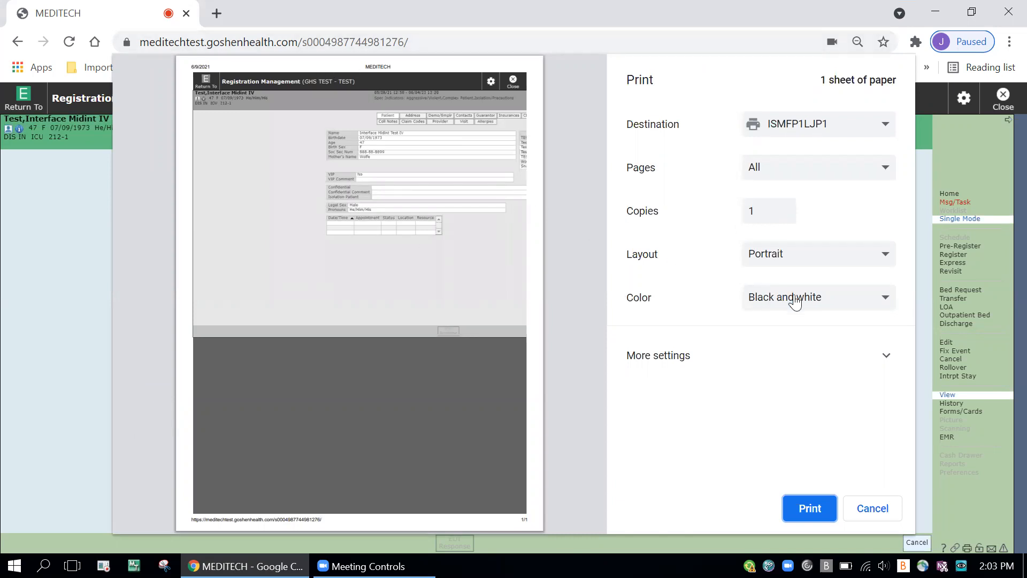
Step: In the browser's print preview of the registration screen, set the layout to Landscape and the scale to Custom at 75
left_click(886, 360)
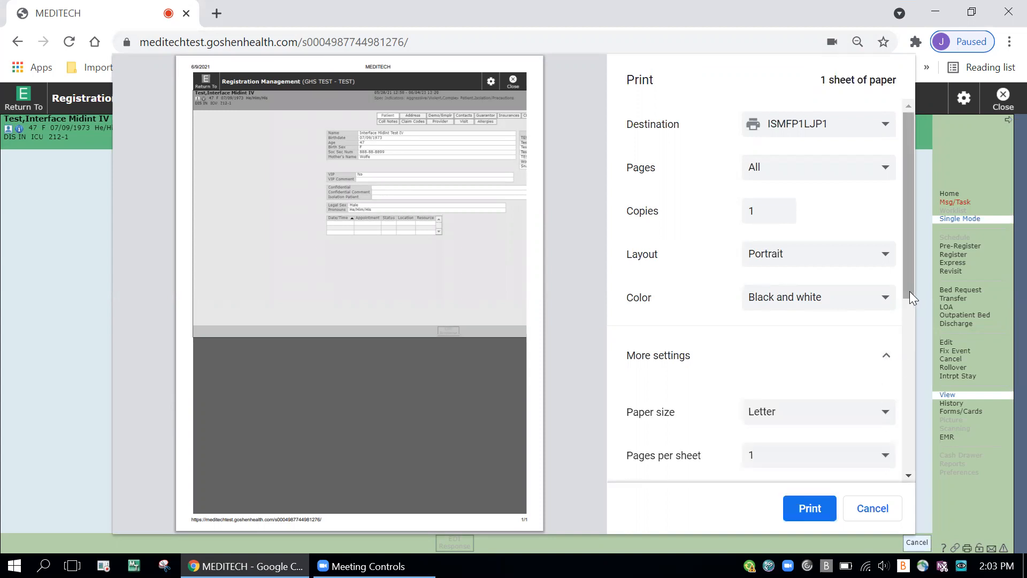
left_click(845, 258)
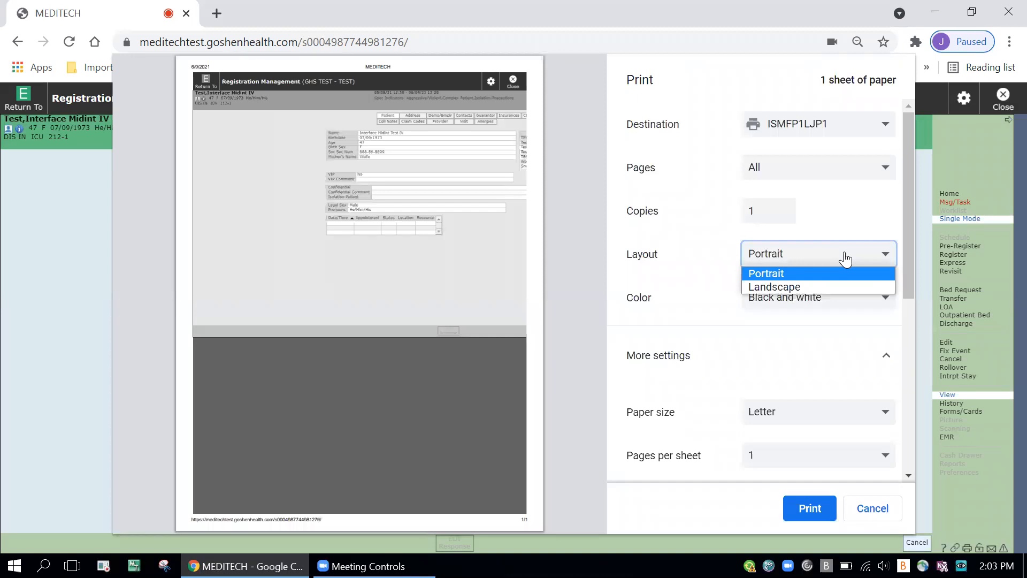
left_click(827, 285)
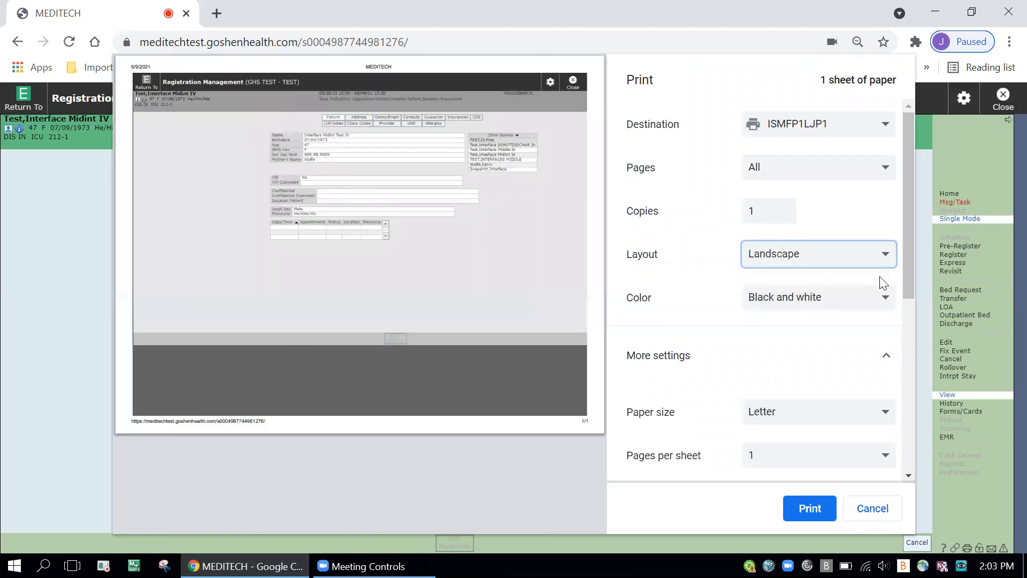
left_click_drag(908, 277, 929, 406)
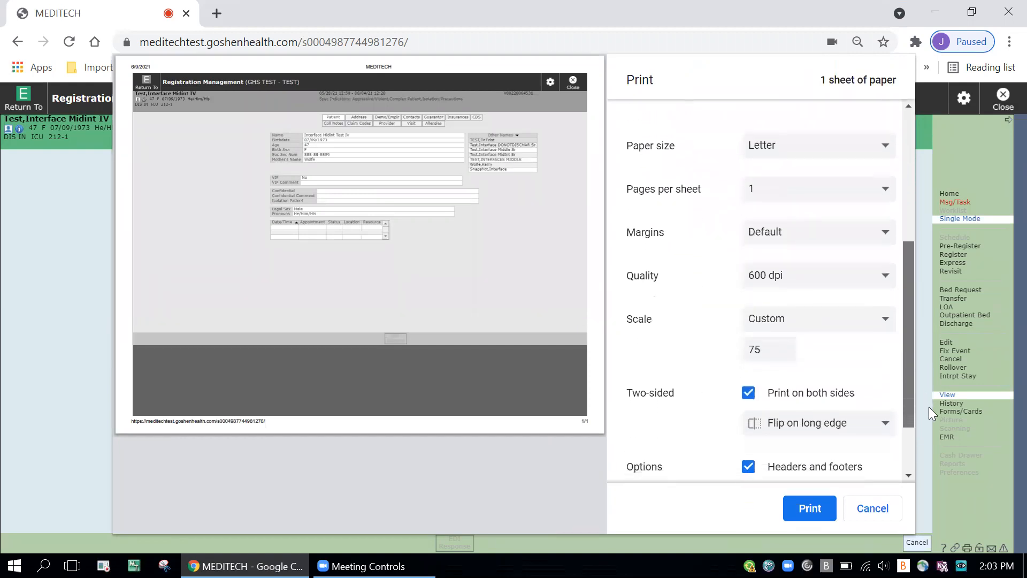
left_click(886, 321)
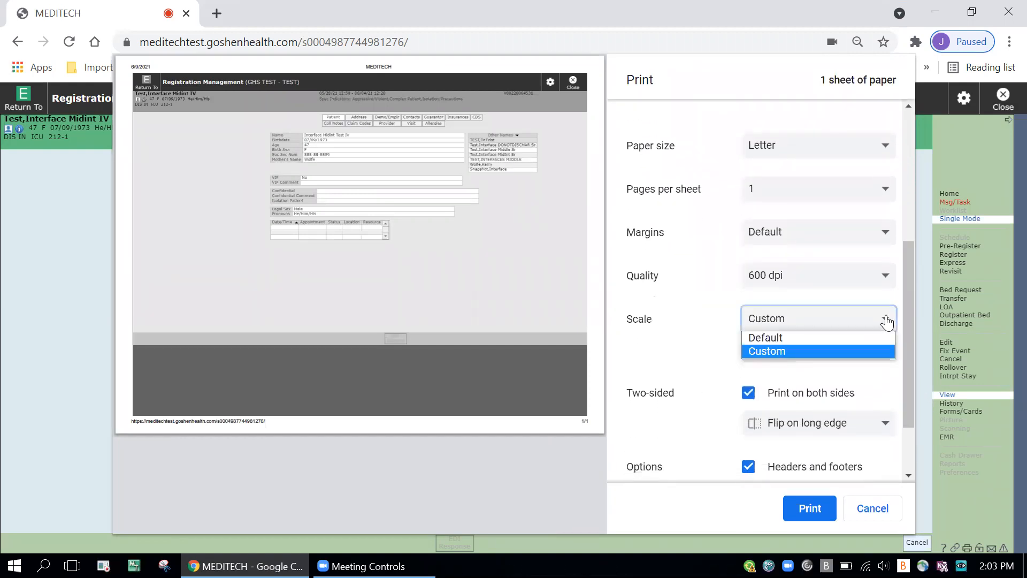
left_click(871, 352)
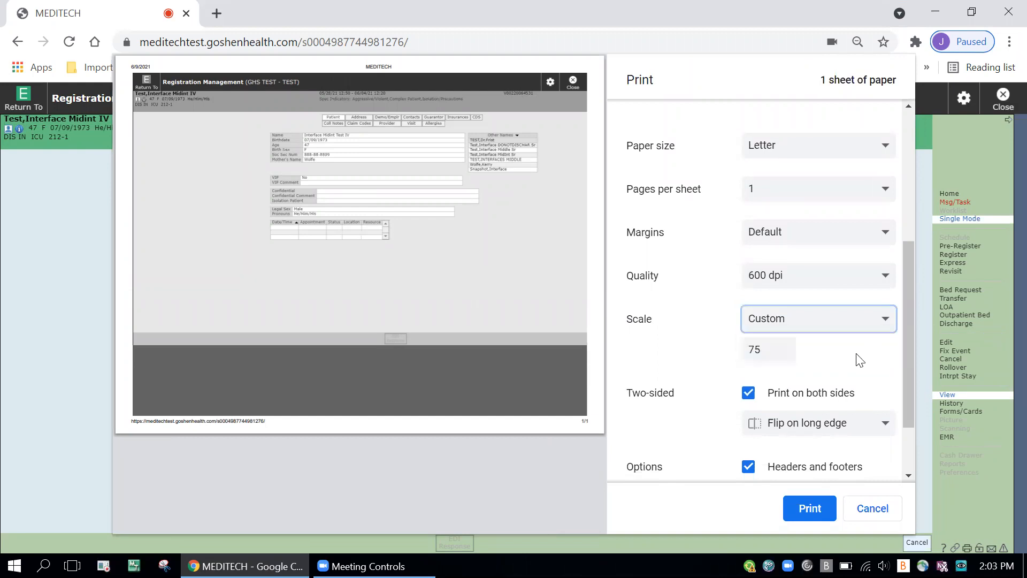
left_click(771, 349)
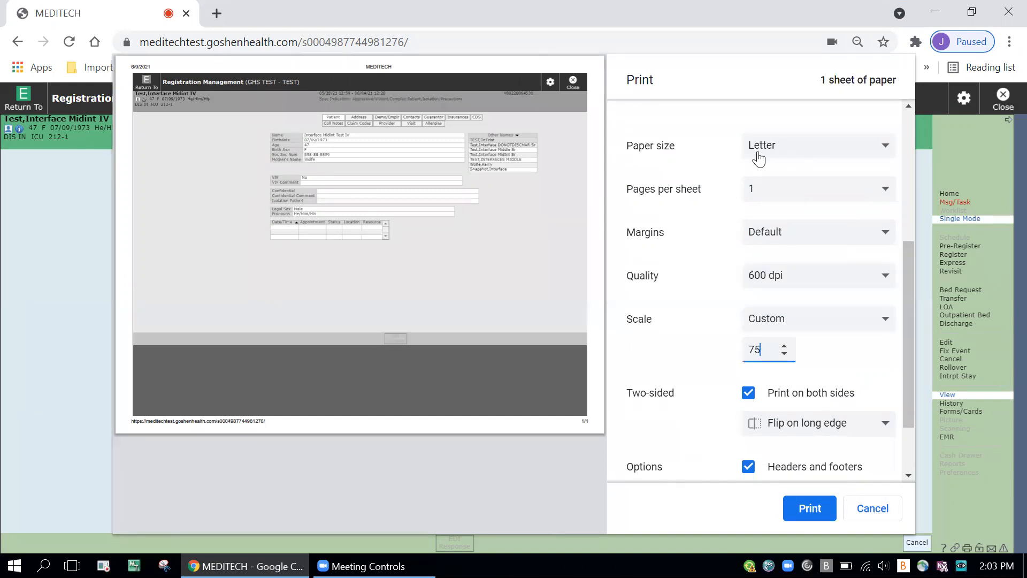
Step: Compare the Portrait and Landscape layouts in the print preview, keep Landscape and cancel printing
left_click_drag(913, 337, 907, 185)
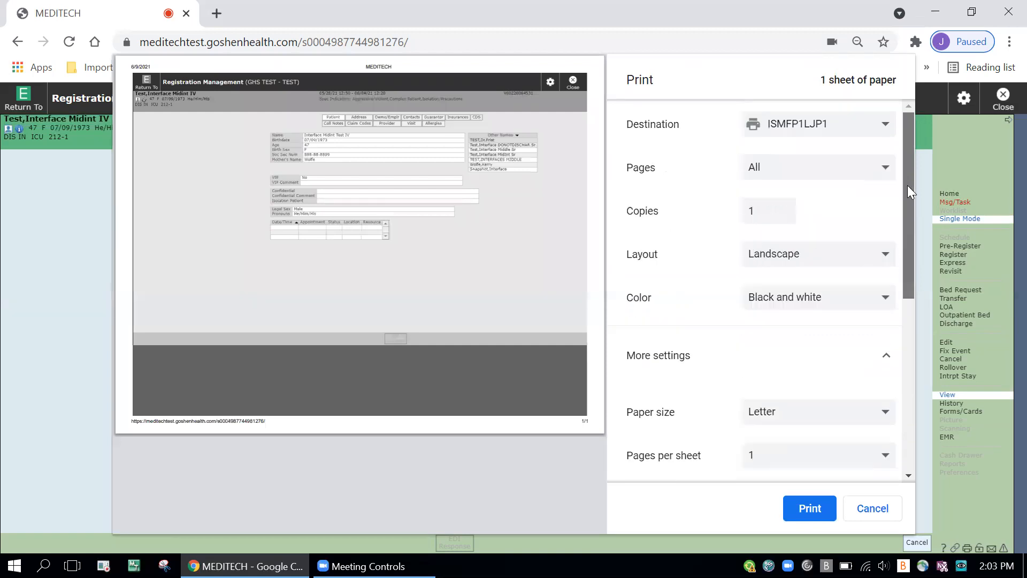
left_click(824, 262)
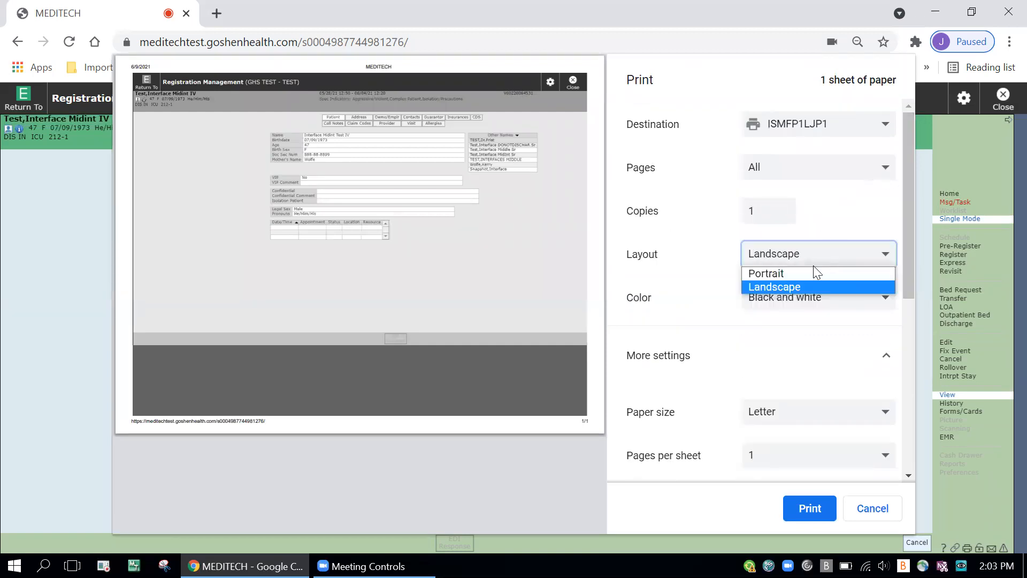
left_click(811, 274)
left_click(819, 259)
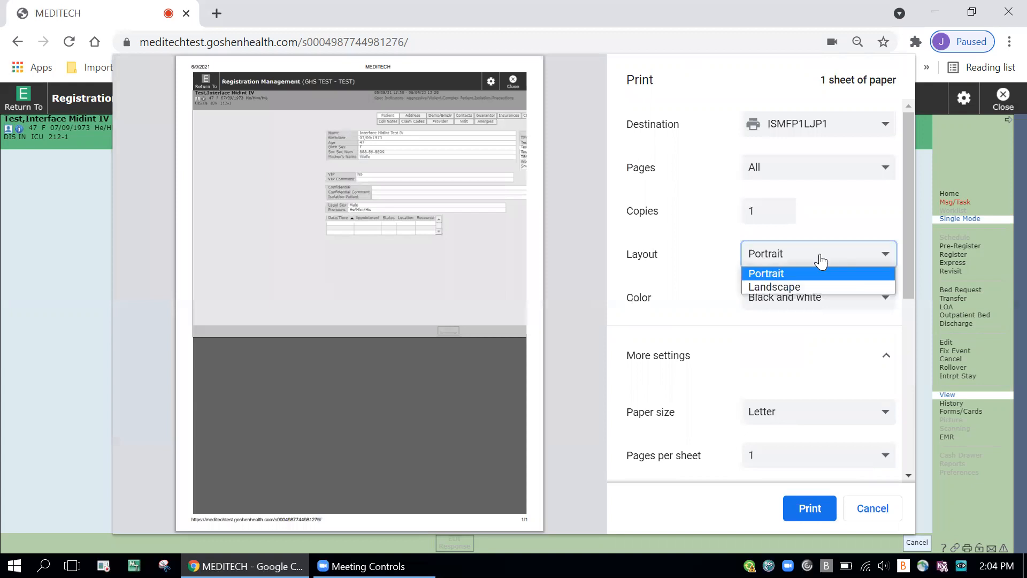
left_click(814, 289)
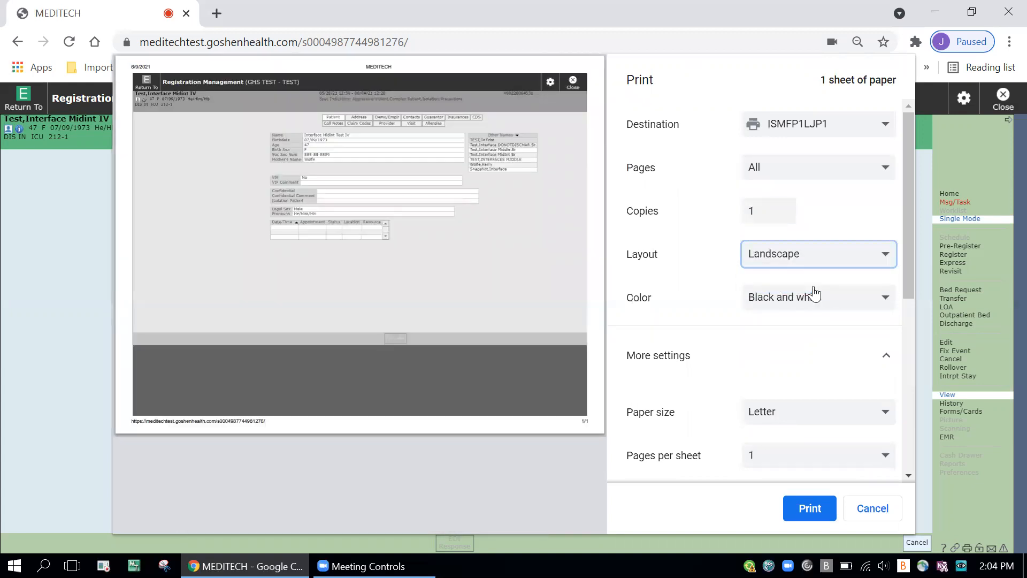
left_click(880, 509)
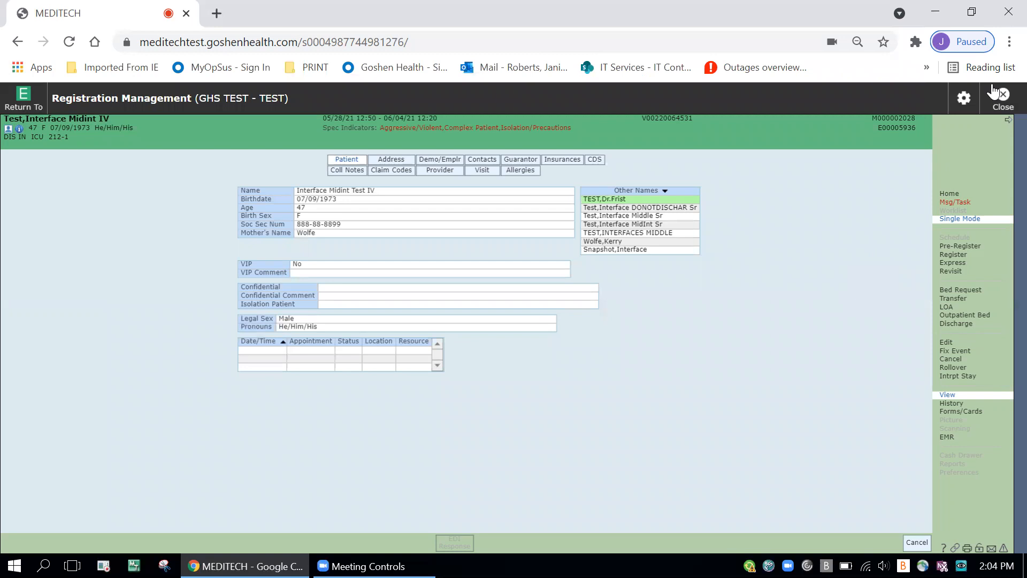
Step: Reopen the browser's print preview of the registration screen and close it without printing
left_click(1009, 42)
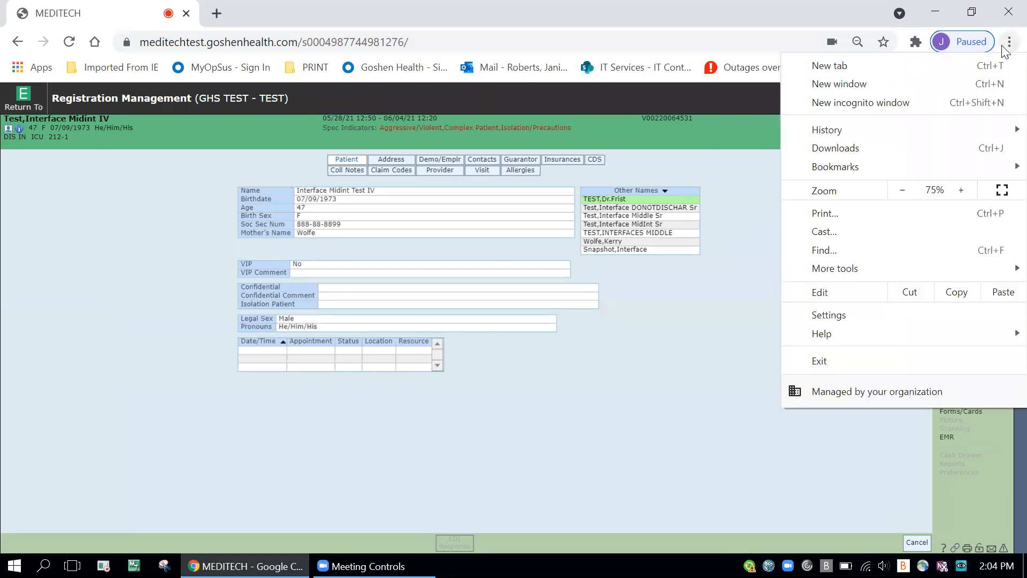
left_click(904, 219)
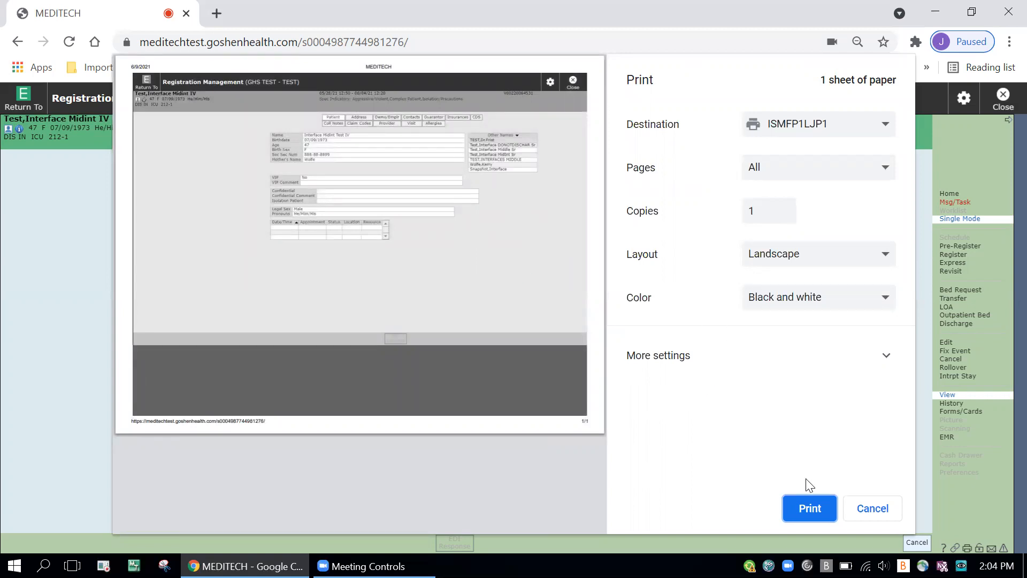
left_click(872, 509)
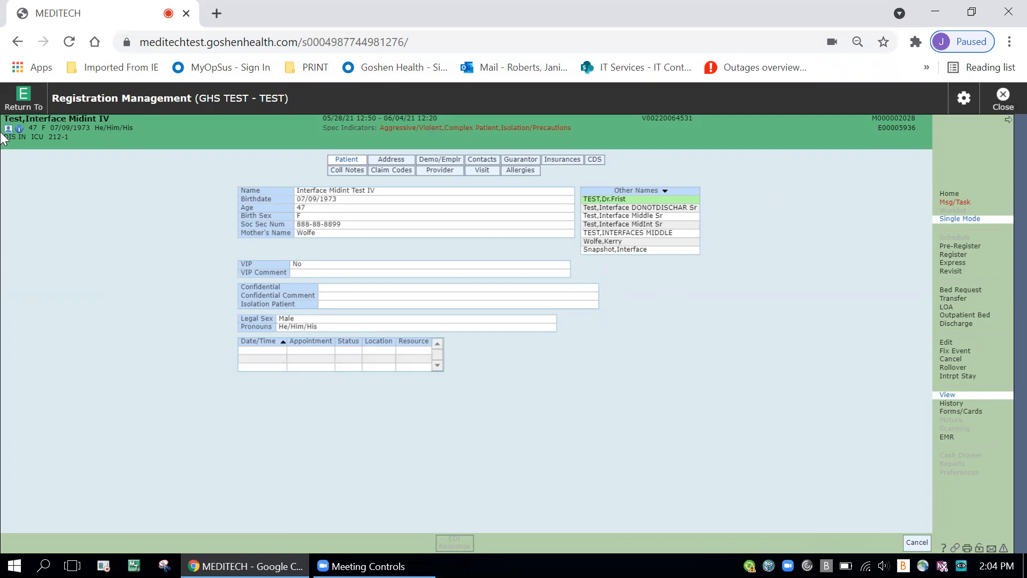
Step: Return to the main menu and open the Patient Order Summary Report from the Clinical Ordering reports
left_click(19, 107)
left_click(40, 175)
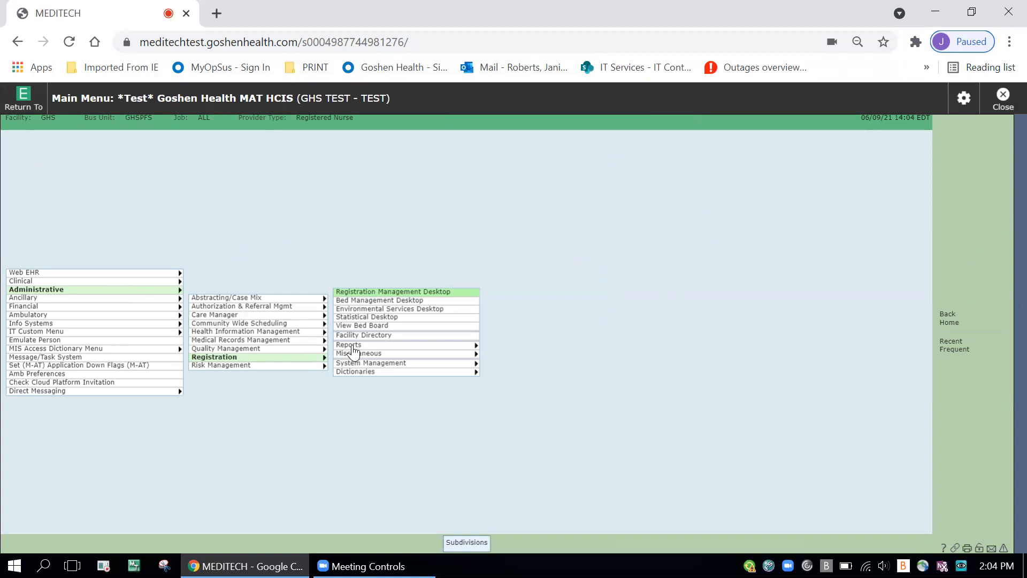
left_click(160, 282)
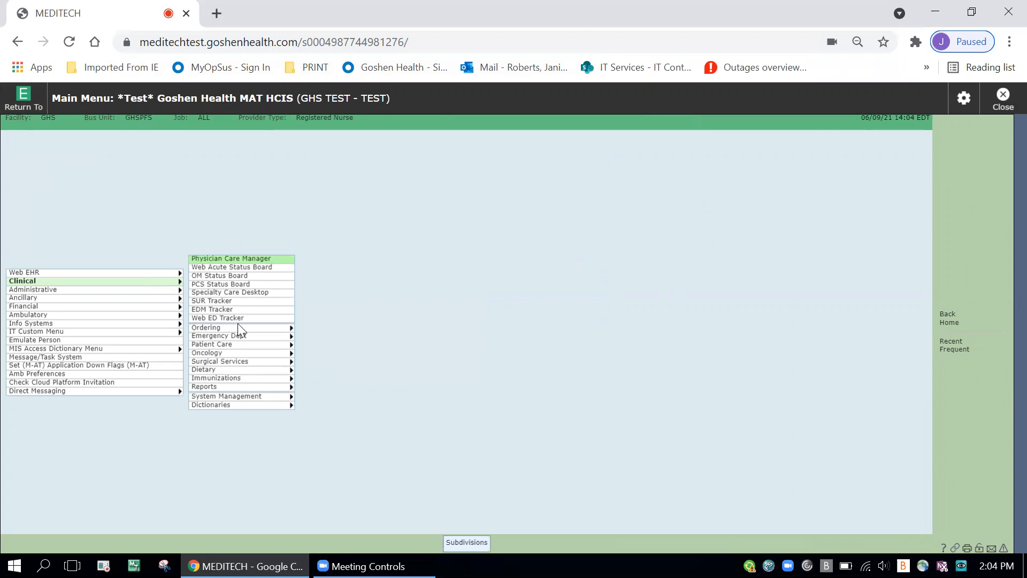
left_click(270, 342)
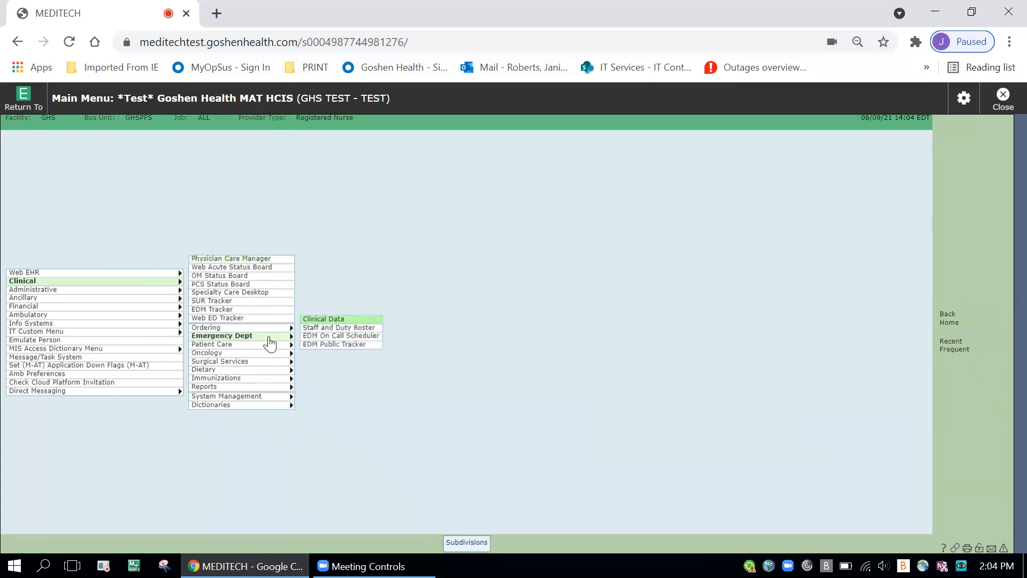
left_click(206, 388)
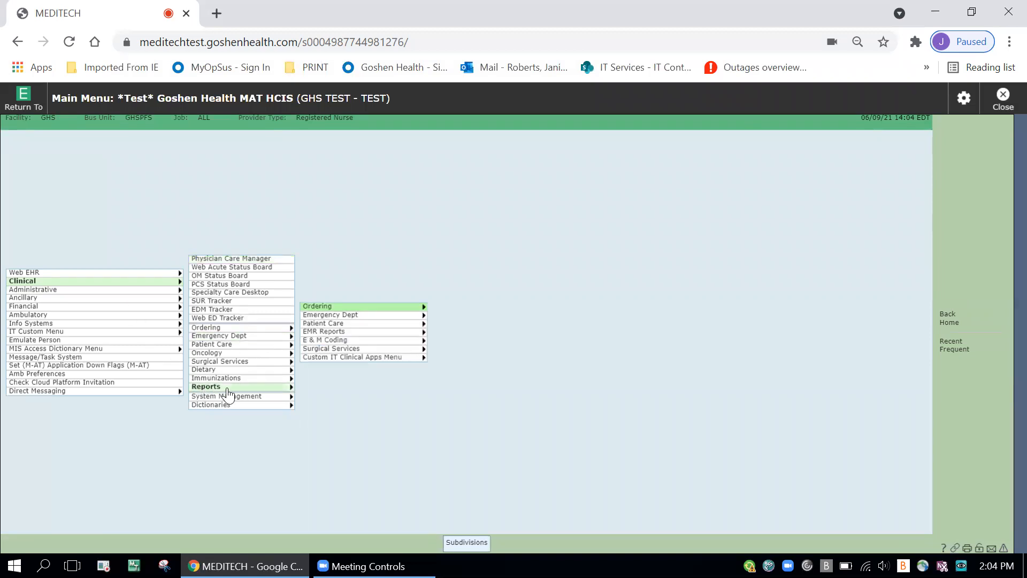
left_click(380, 309)
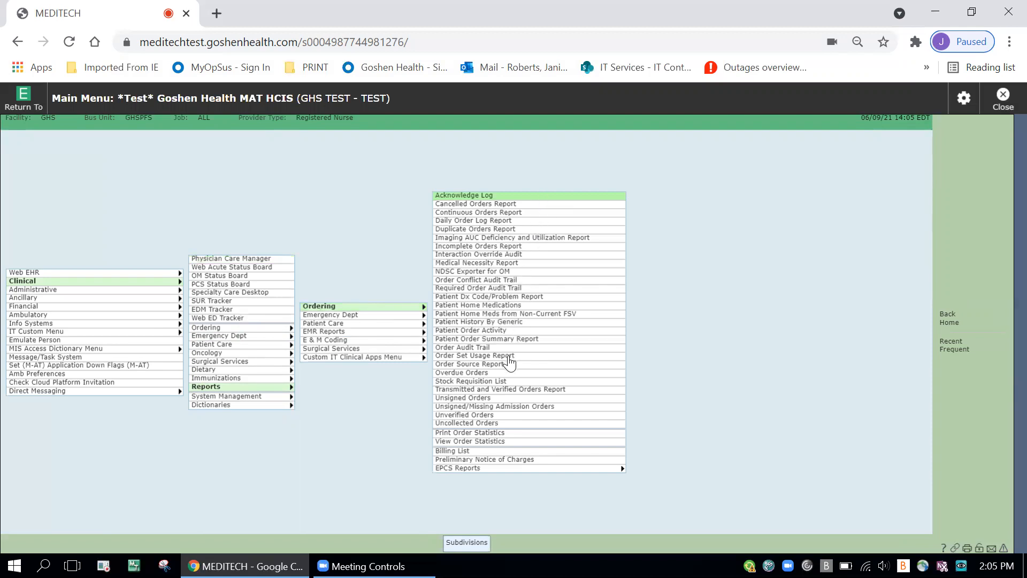
left_click(493, 340)
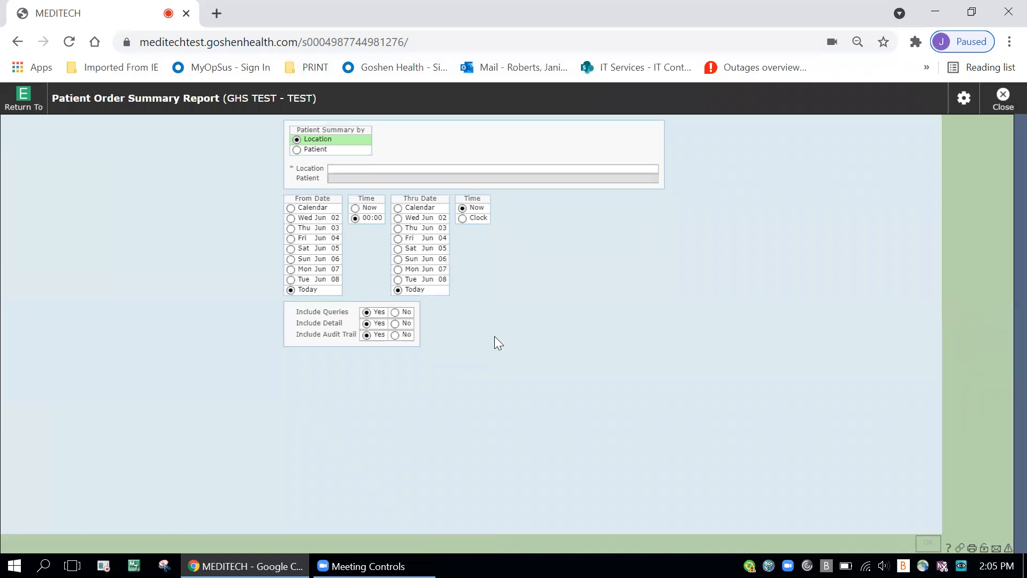
Step: Set the report's location to 4 West and its From Date to Wed Jun 02
left_click(402, 166)
type("4w")
key("Tab")
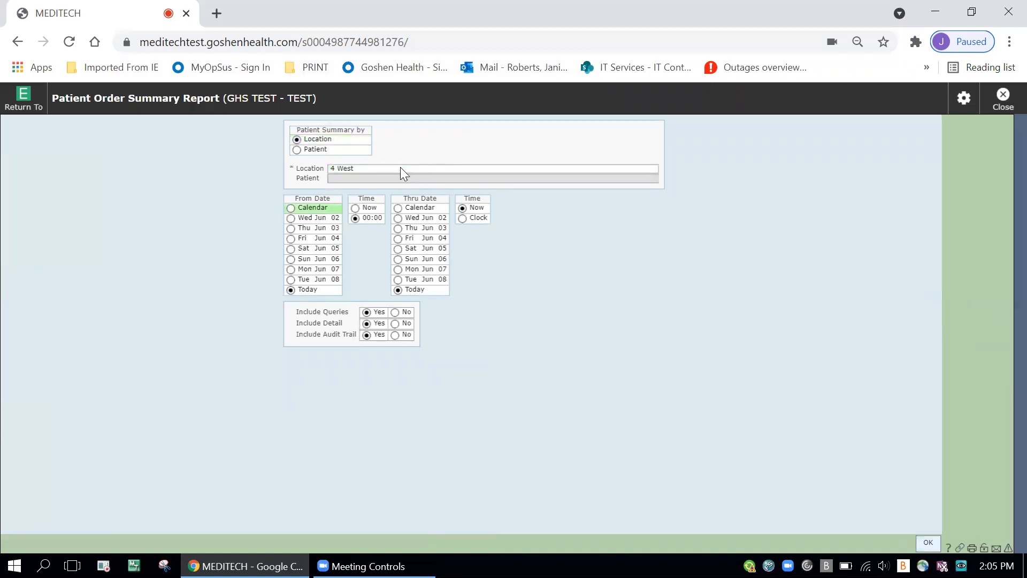
left_click(292, 219)
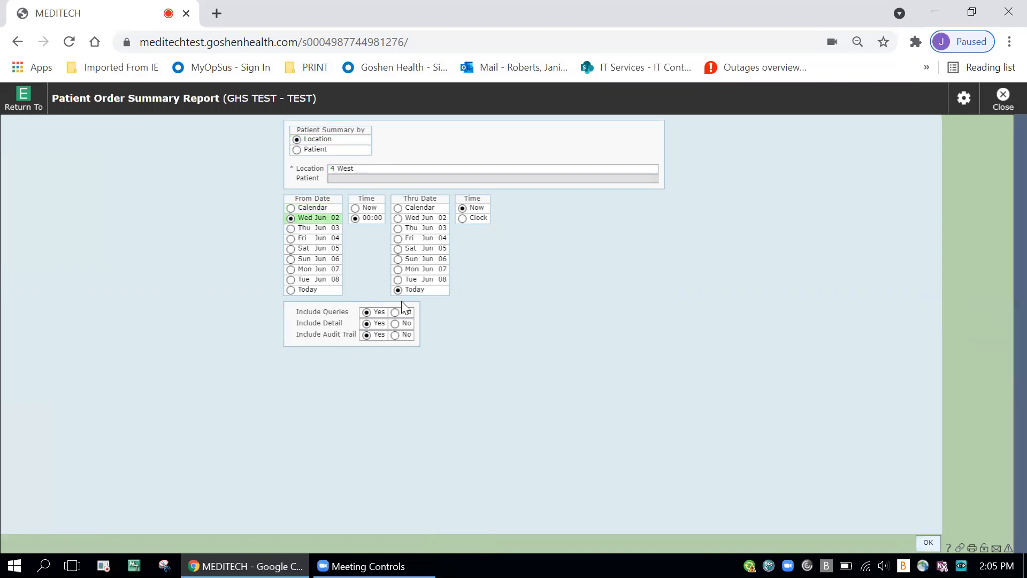
Step: Generate the Patient Order Summary Report with the Preview destination and open the print settings of the resulting document
left_click(928, 542)
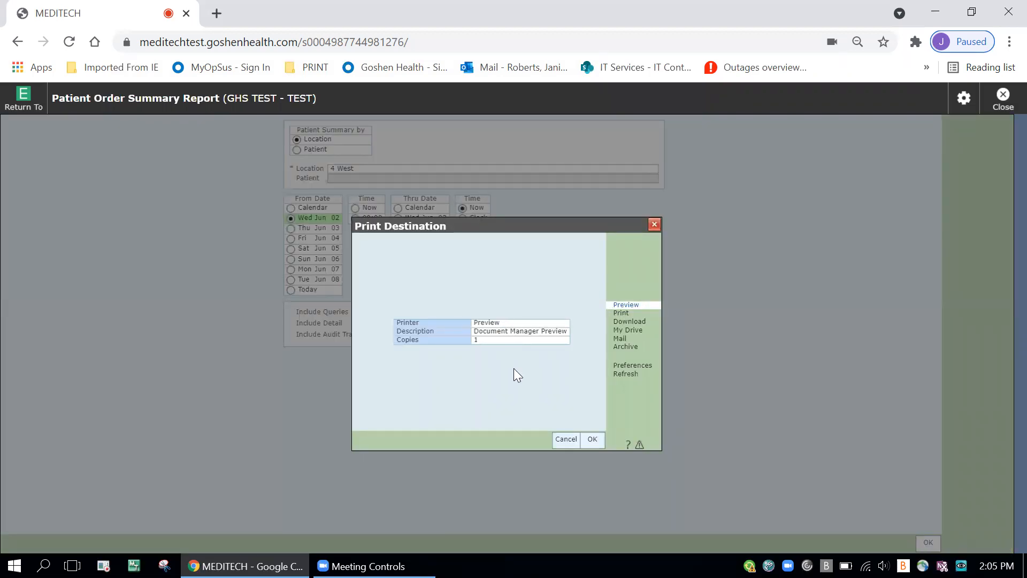
left_click(594, 440)
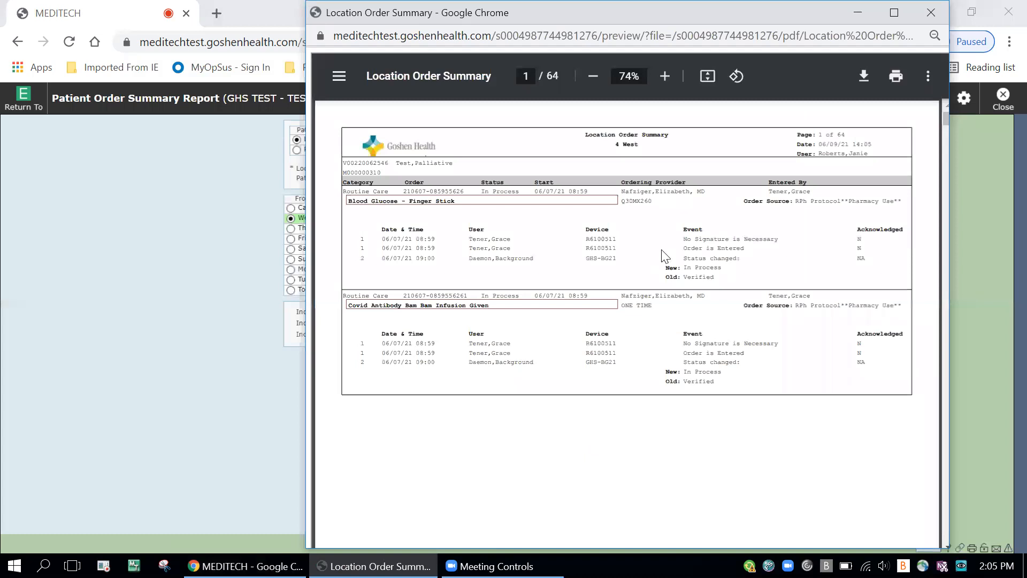
left_click(897, 77)
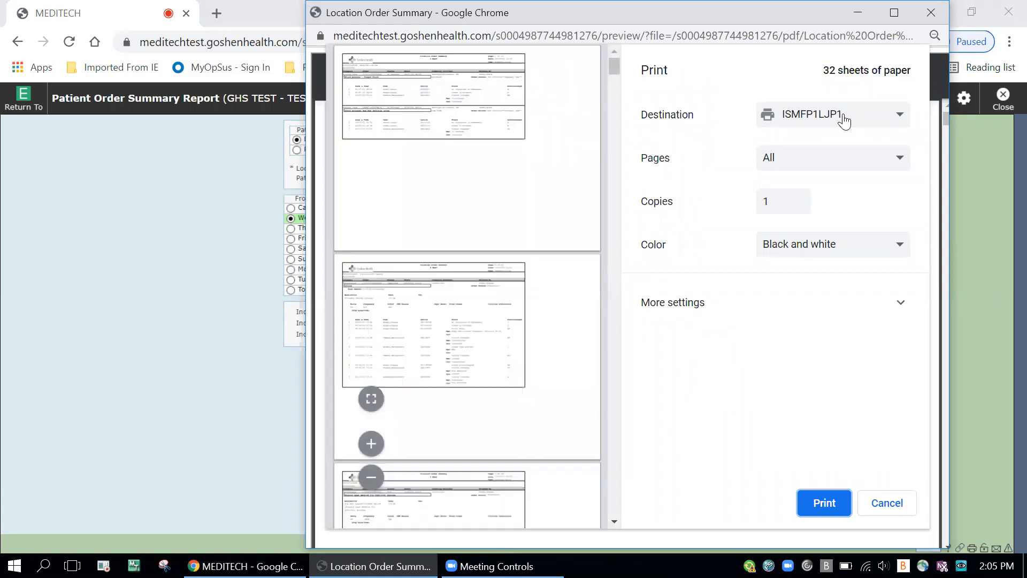
Step: Send all pages of the Location Order Summary to the CDS DesktopFax printer, and submit the same print job a second time
mouse_move(614, 69)
left_mouse_down()
mouse_move(615, 103)
mouse_move(613, 65)
left_mouse_up()
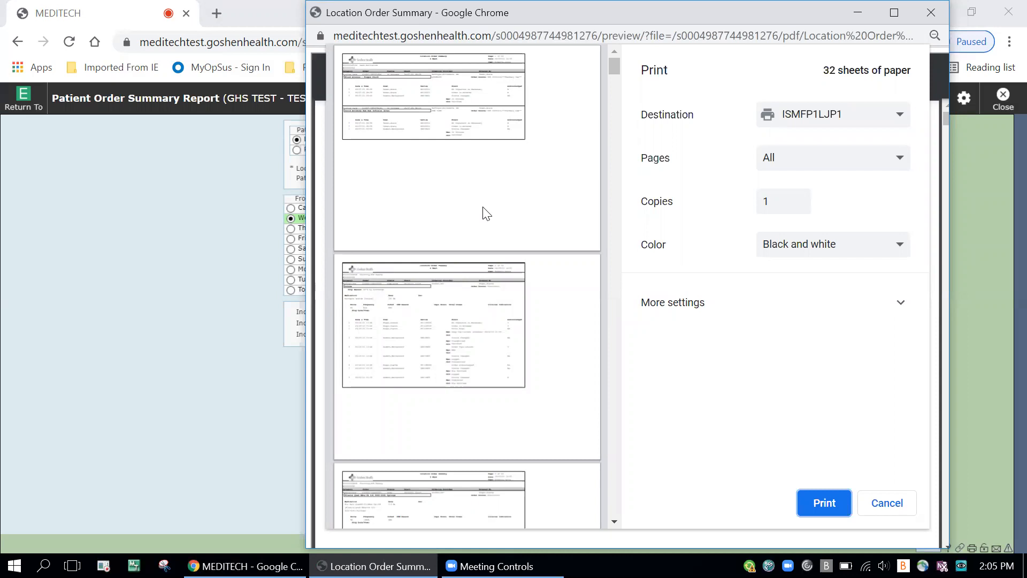
left_click(901, 121)
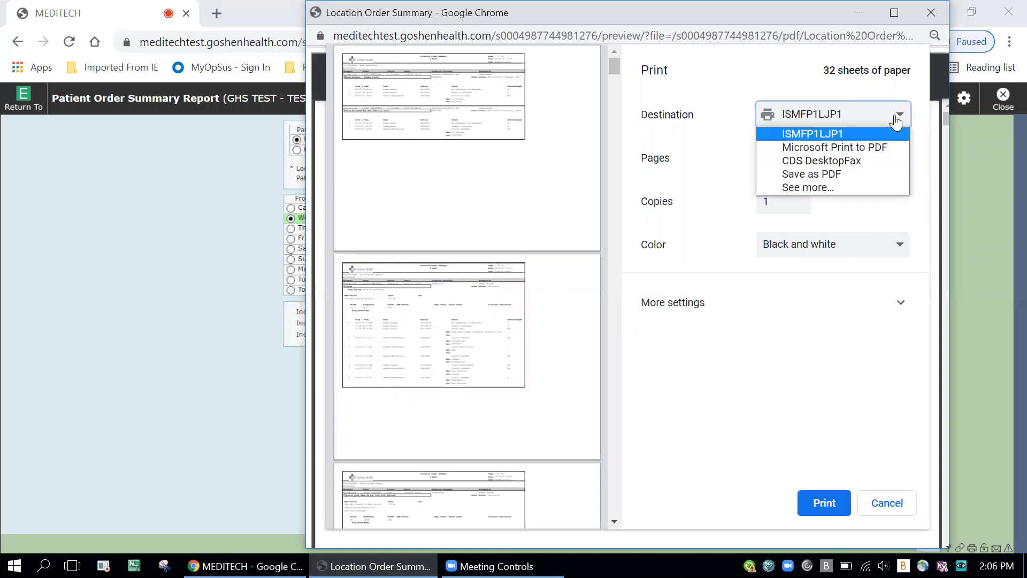
left_click(863, 161)
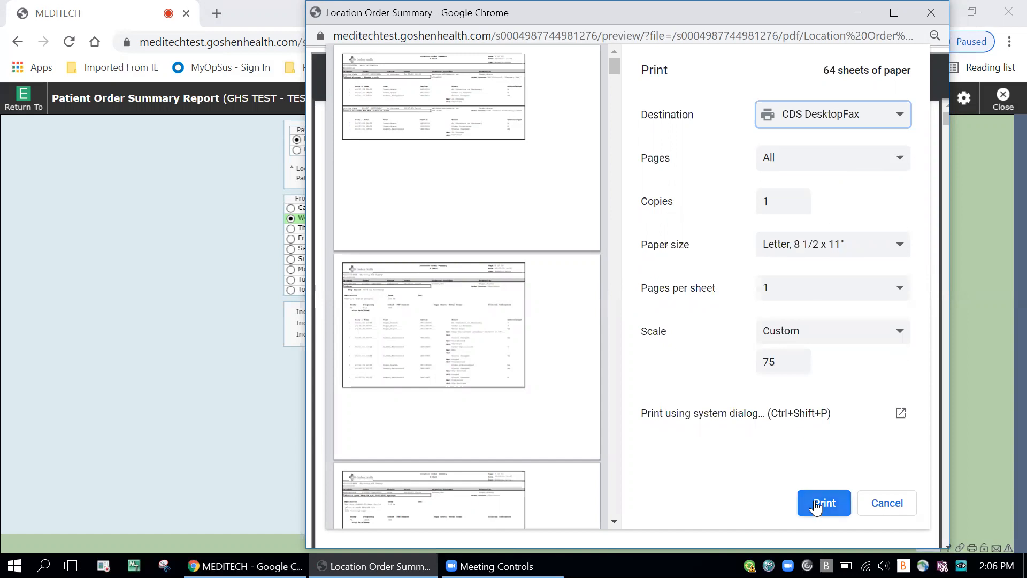
left_click(816, 505)
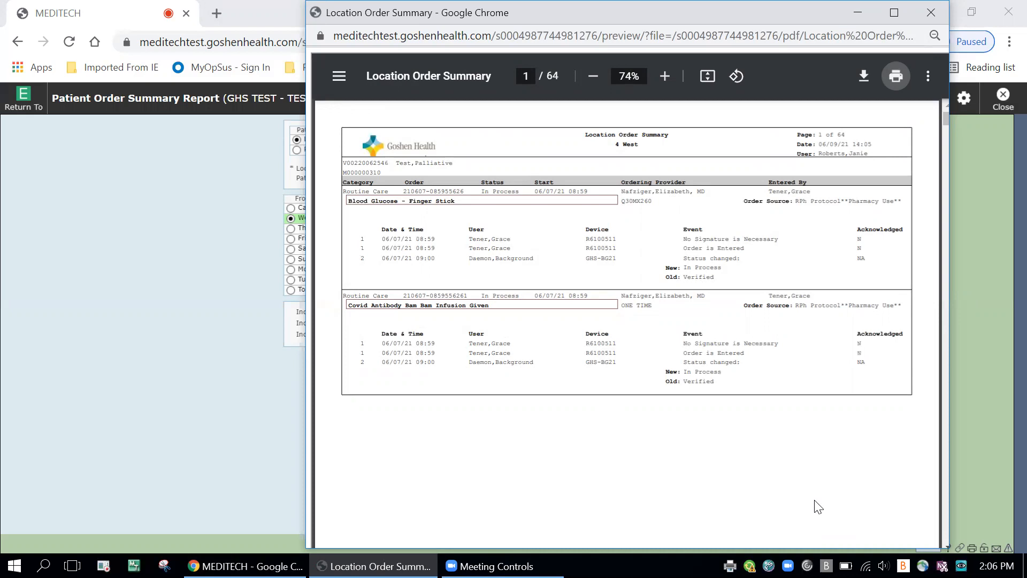
left_click(899, 76)
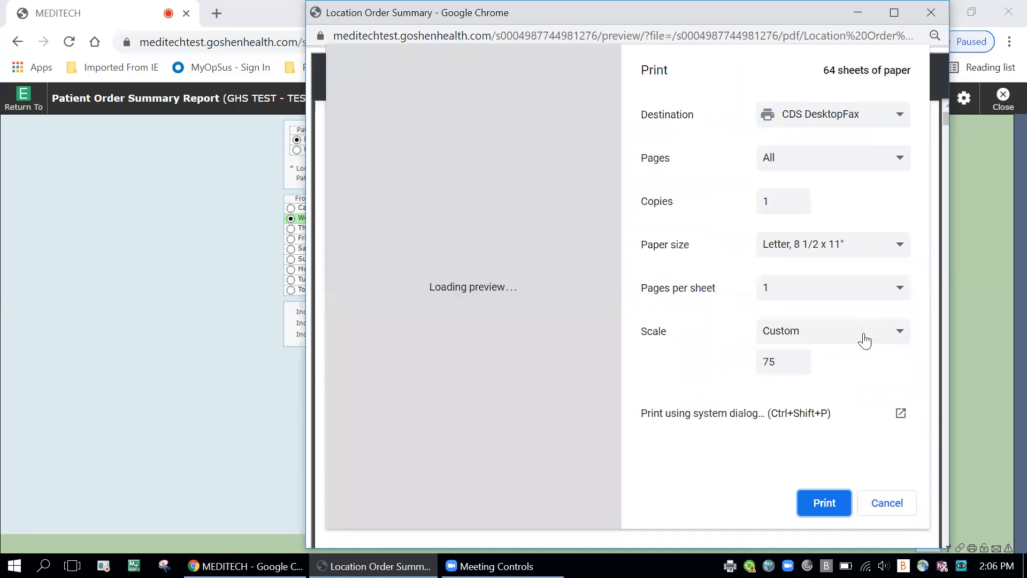
left_click(828, 503)
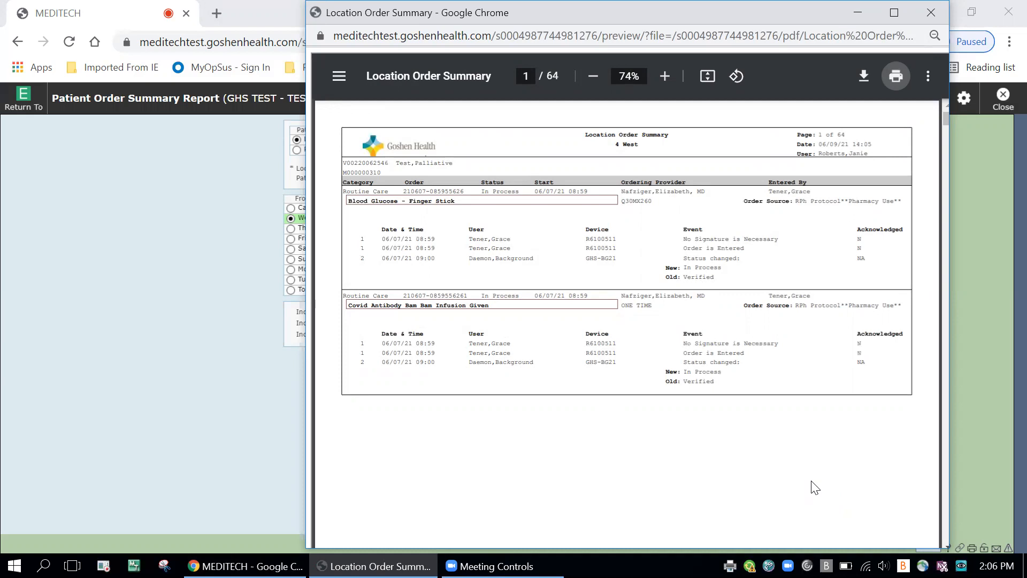
Step: Minimize the open windows to check the desktop, bring the Location Order Summary preview back and close it
left_click(859, 14)
left_click(936, 12)
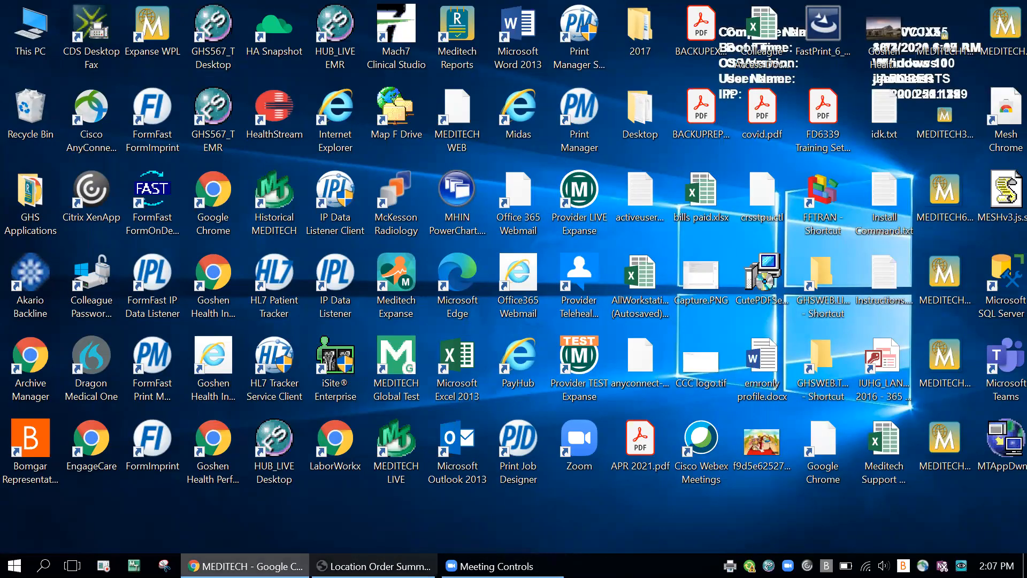
left_click(251, 566)
mouse_move(374, 566)
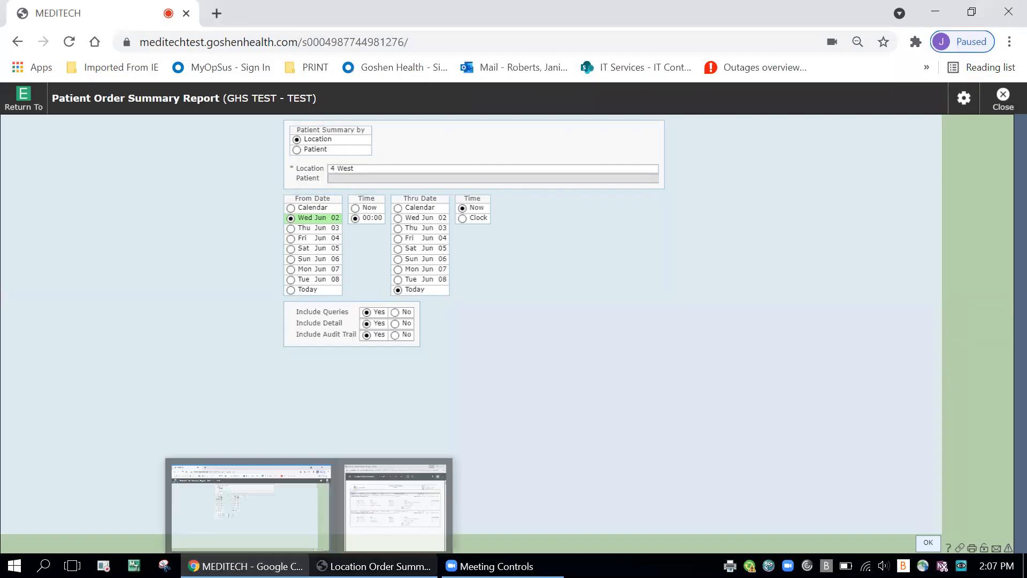
left_click(393, 536)
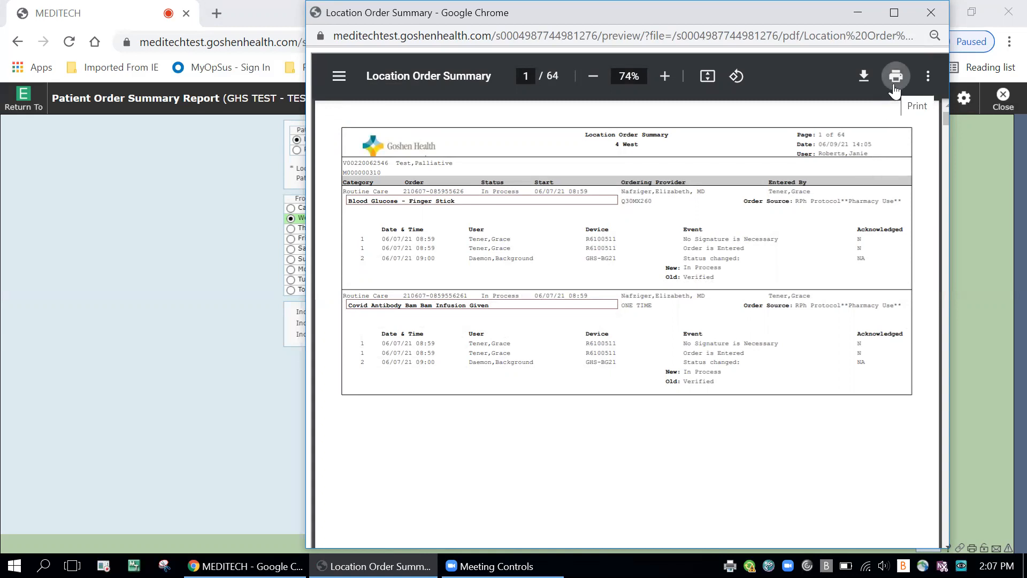
left_click(931, 12)
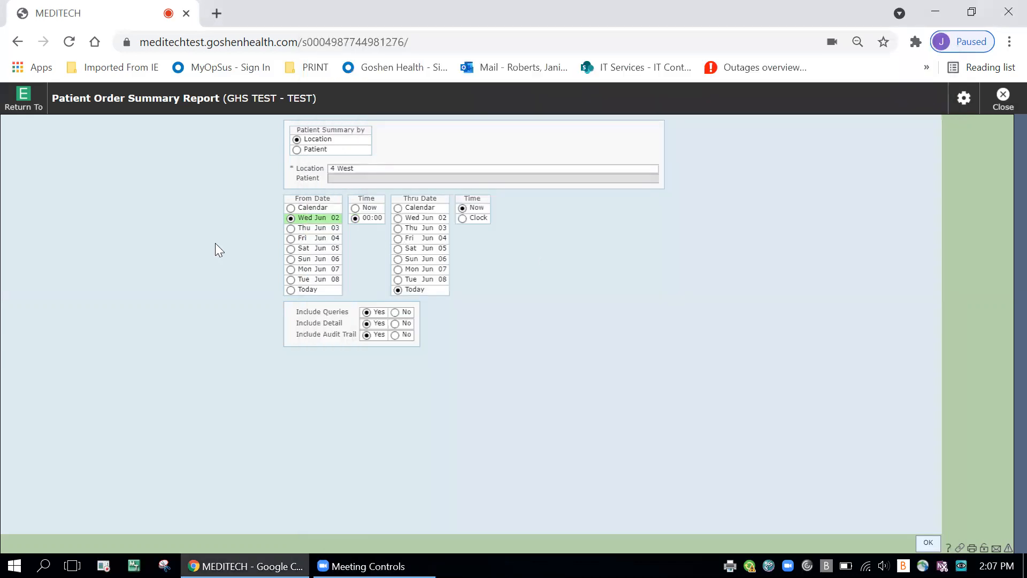
left_click(25, 102)
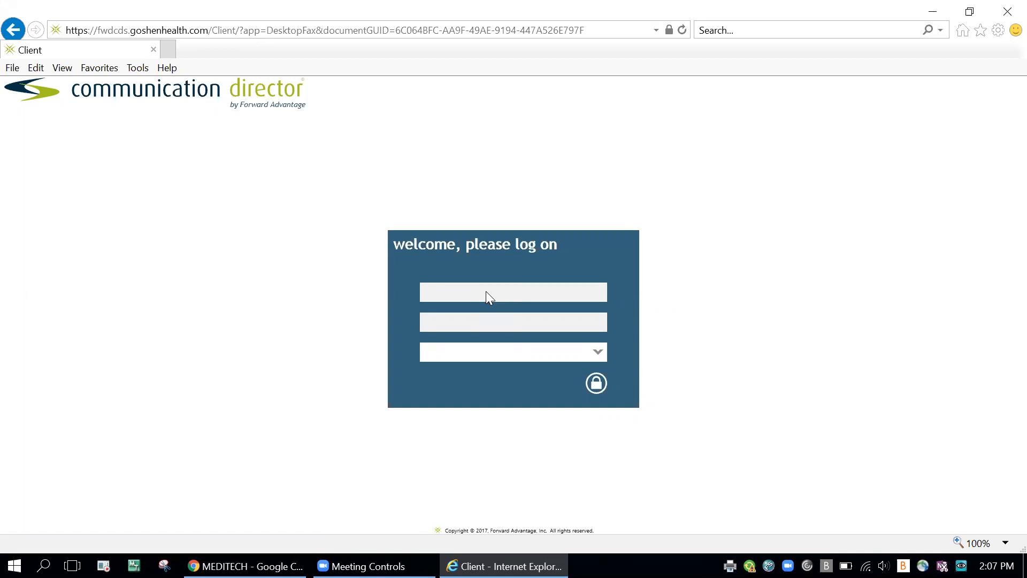
Step: Log on to Communication Director with the user name and the account password
left_click(486, 291)
key("Tab")
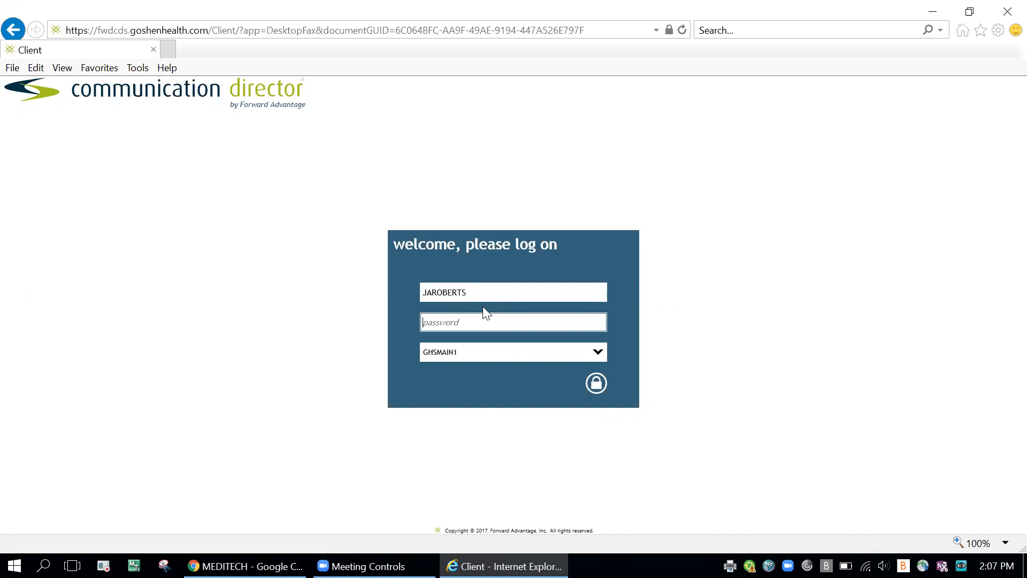
type("•••••••••")
key("Return")
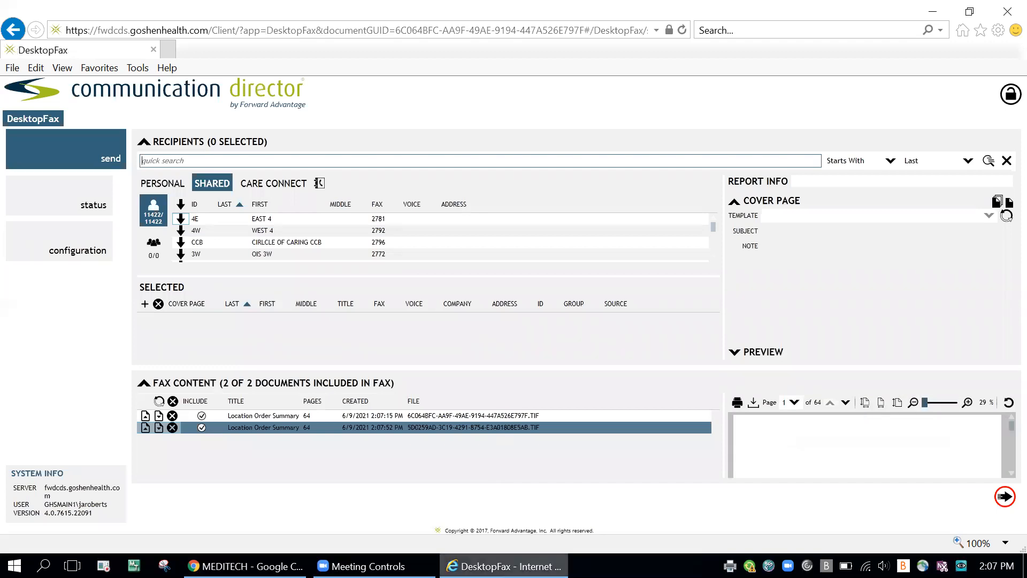
Step: Add the shared contact EAST 4 as the fax recipient with a cover page included
mouse_move(503, 566)
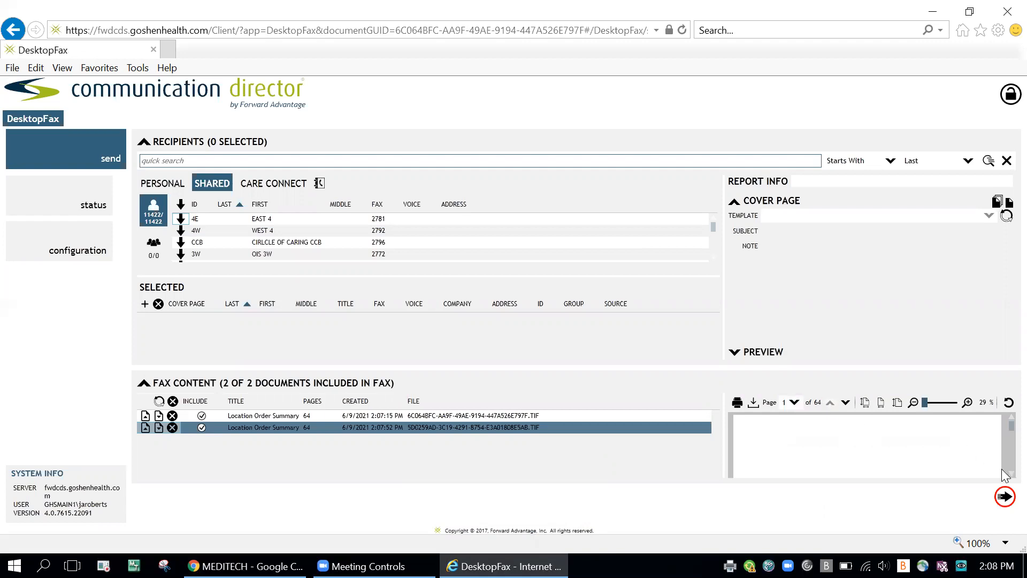
scroll(1004, 455, "down", 2)
mouse_move(1003, 440)
left_mouse_down()
mouse_move(1002, 464)
mouse_move(1002, 426)
left_mouse_up()
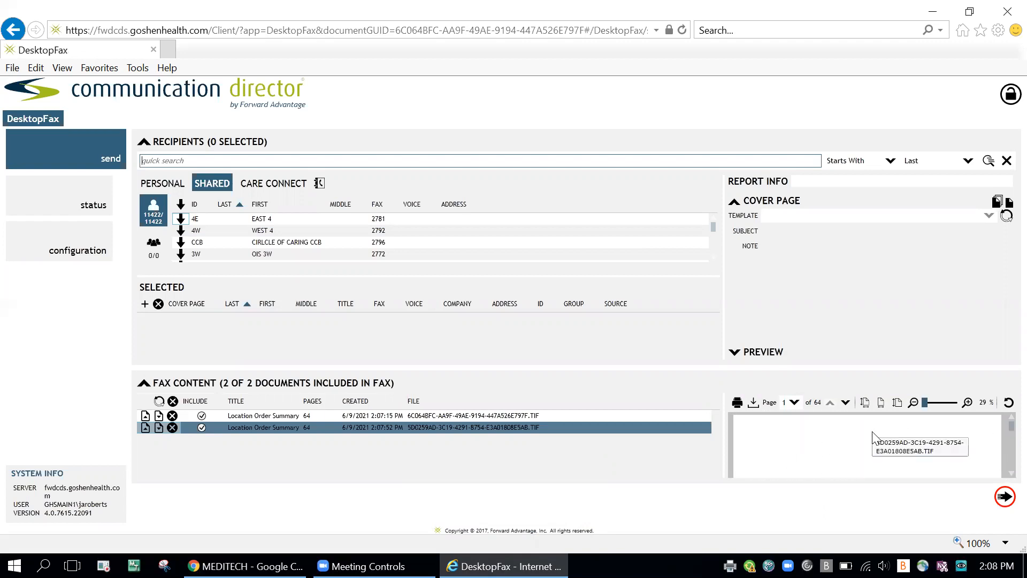
left_click(182, 220)
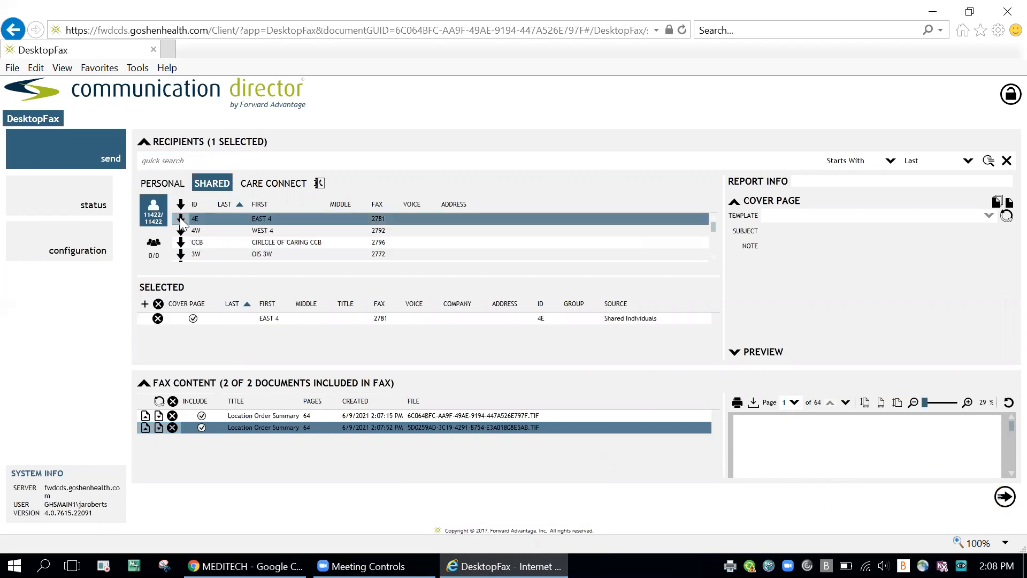
left_click(193, 317)
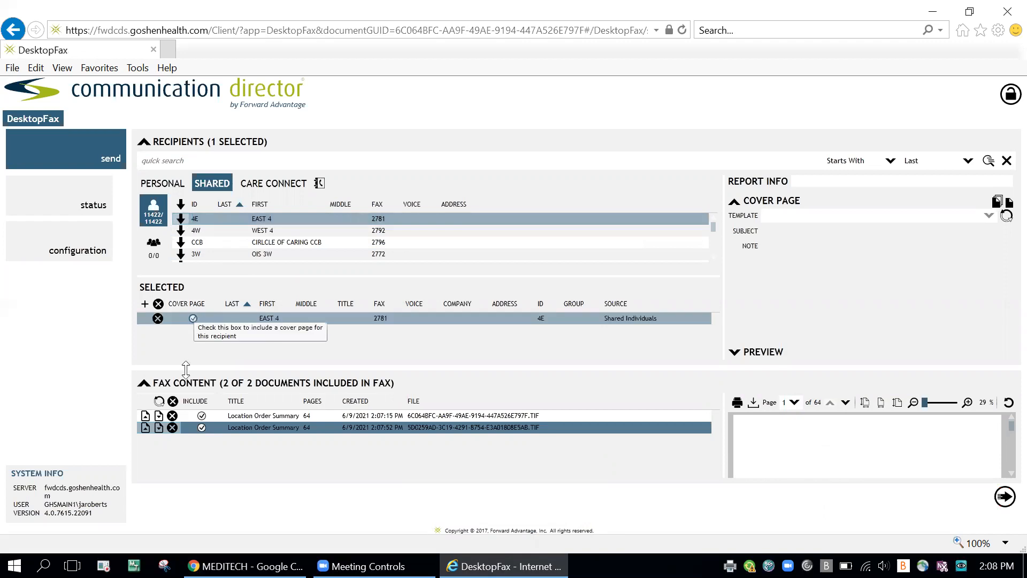
Step: Delete the second Location Order Summary from the fax content and set EAST 4's cover page template to Goshen Health LAB FAX
left_click(173, 427)
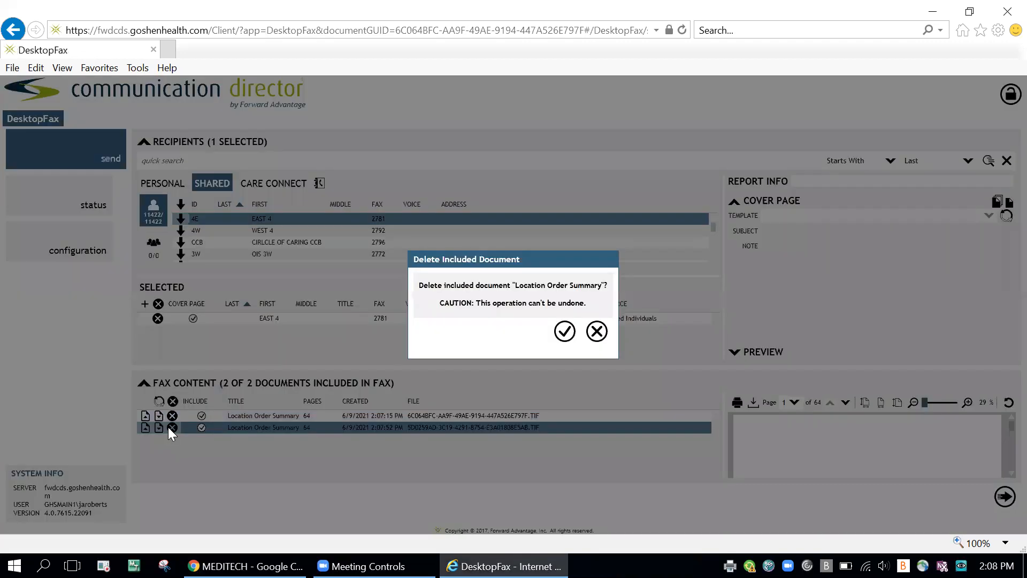
left_click(566, 332)
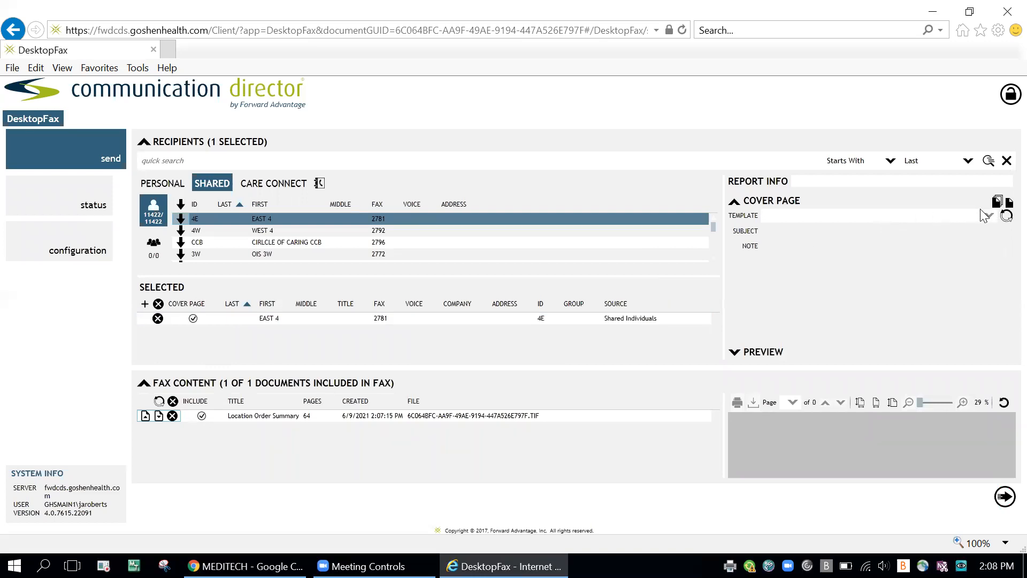
left_click(326, 317)
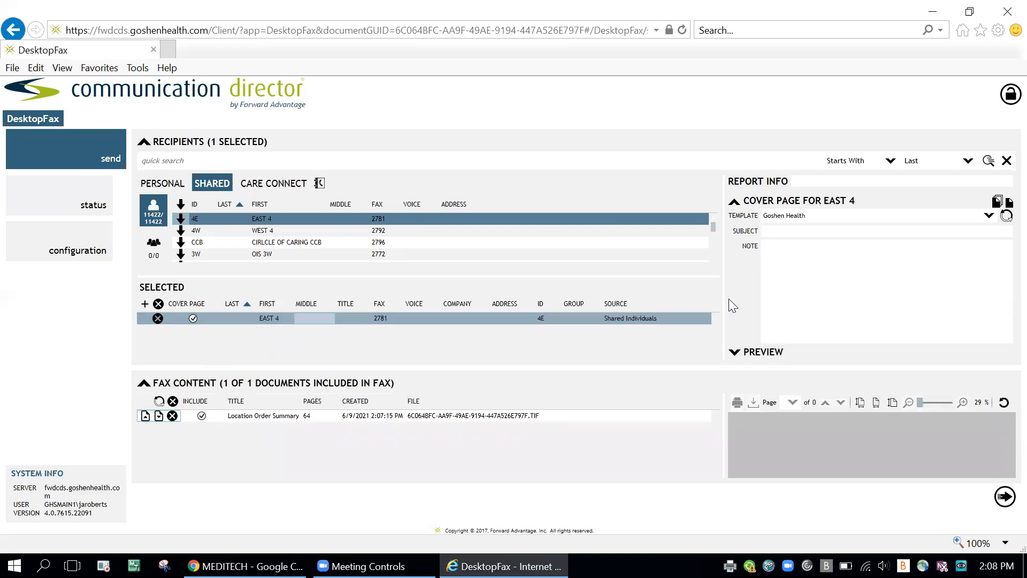
left_click(990, 217)
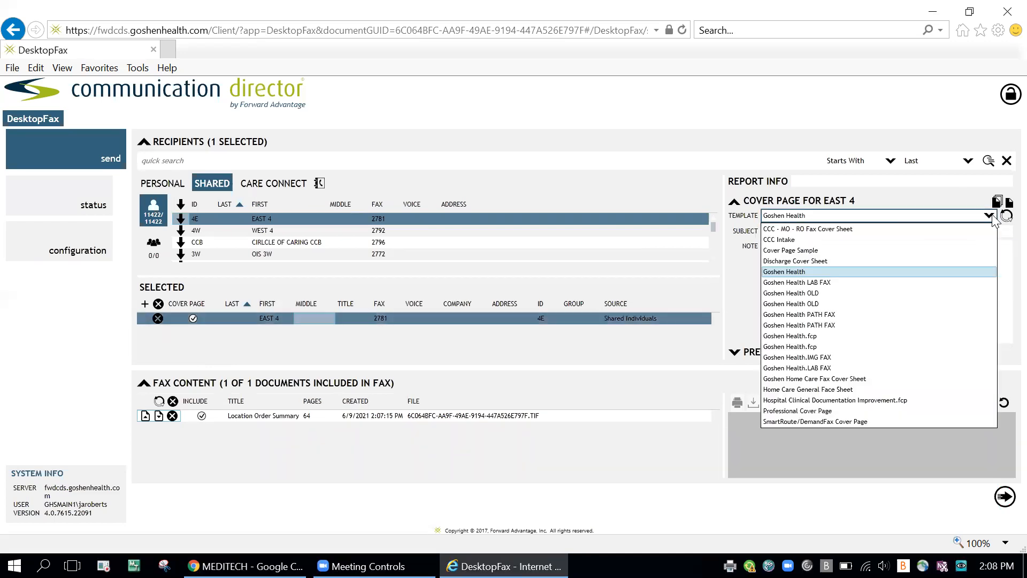
left_click(894, 282)
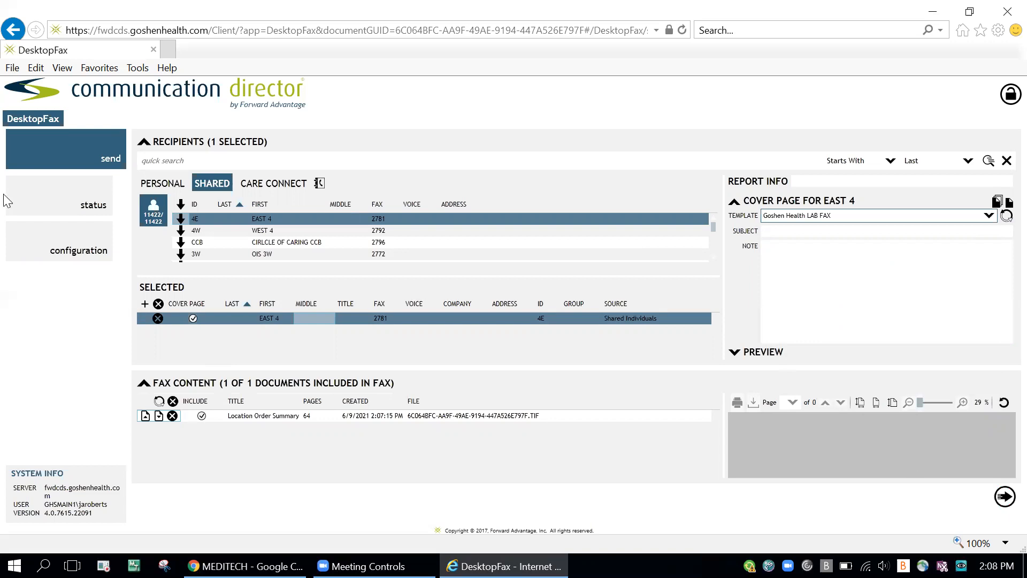
Step: Check the fax delivery status and recent history, and return to the send page
left_click(81, 194)
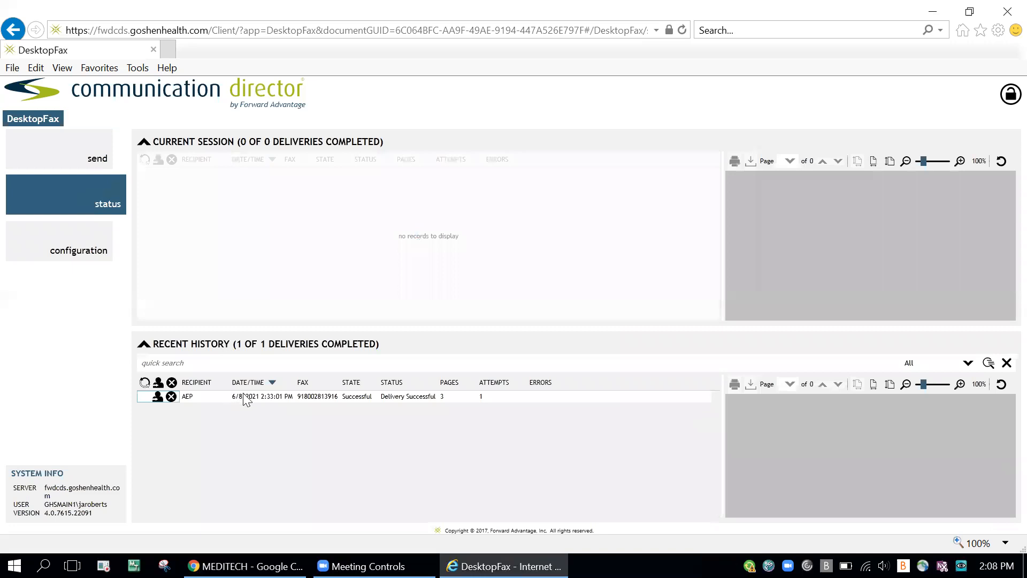
left_click(246, 397)
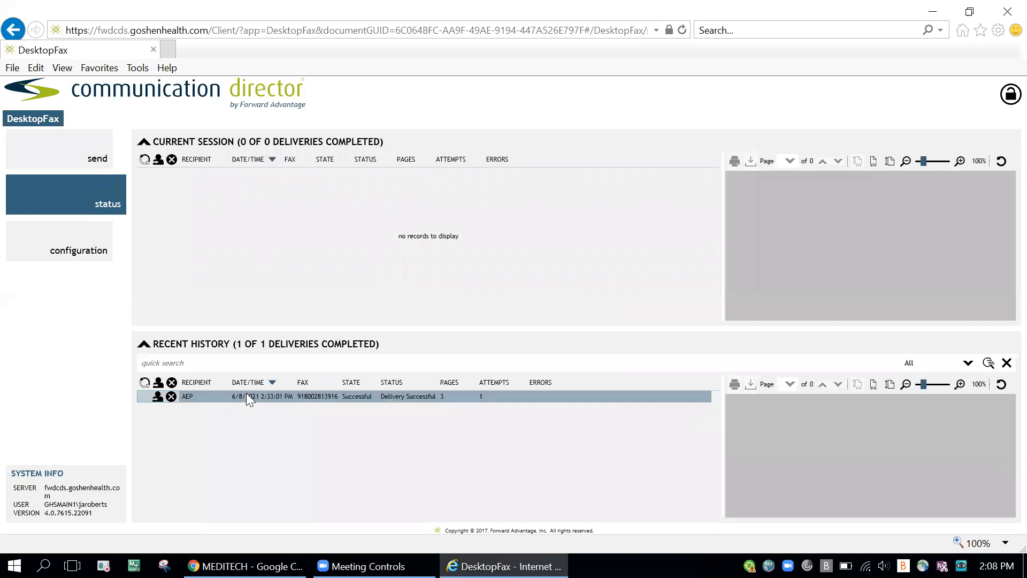
left_click(72, 153)
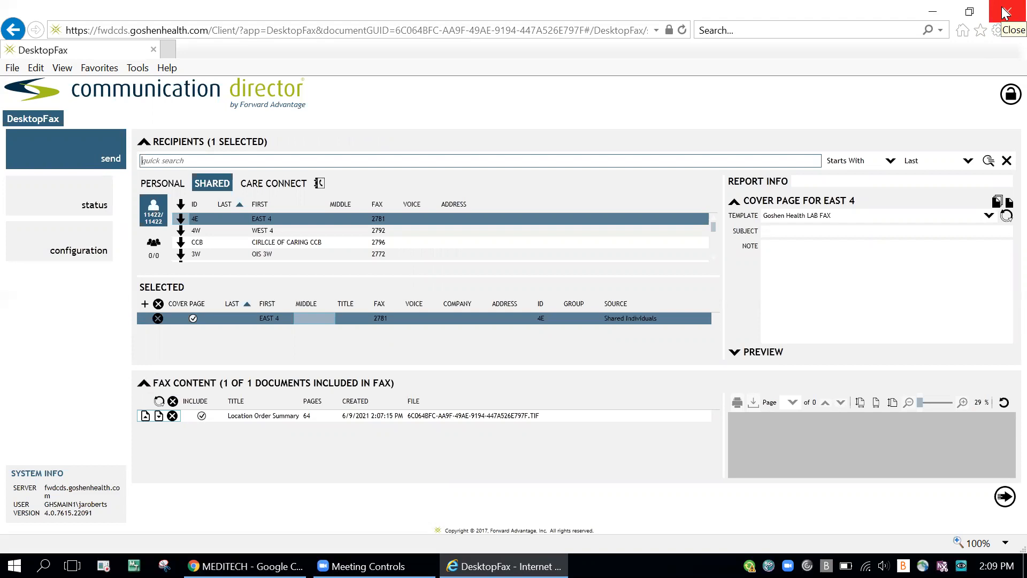
Step: Log off and close Communication Director, and return from the order summary report to the MEDITECH main menu
left_click(1008, 96)
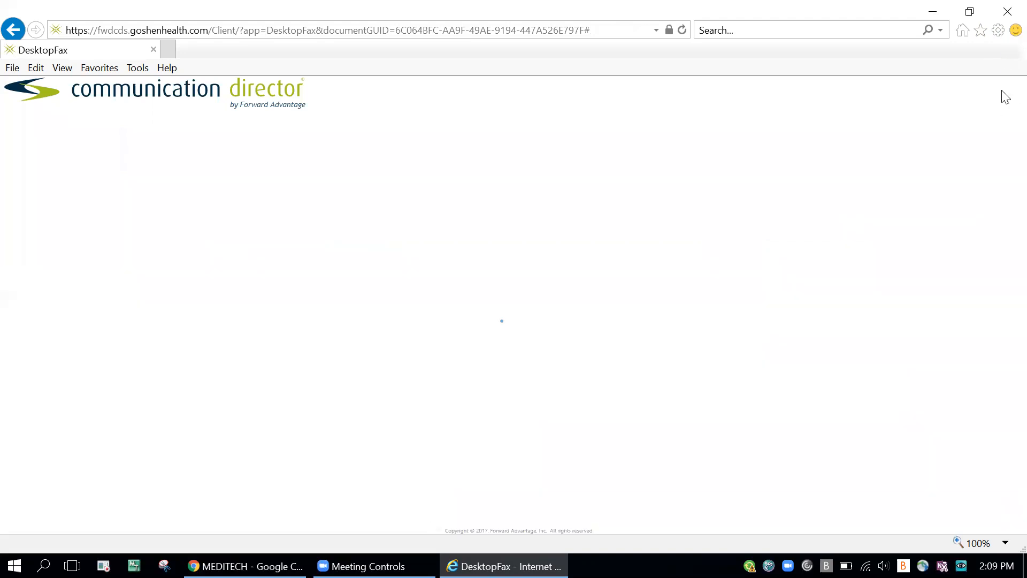
left_click(1005, 15)
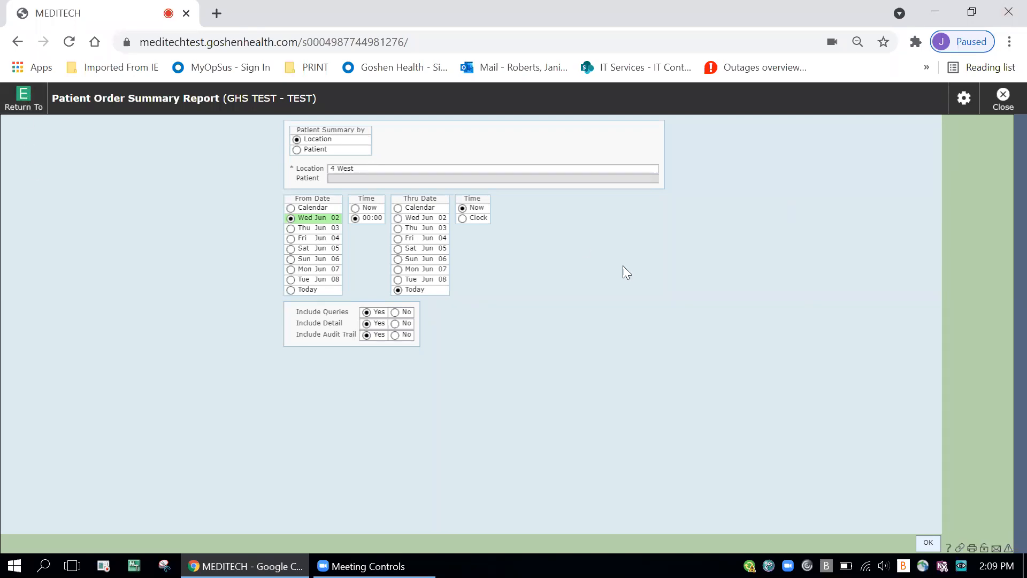
left_click(1001, 102)
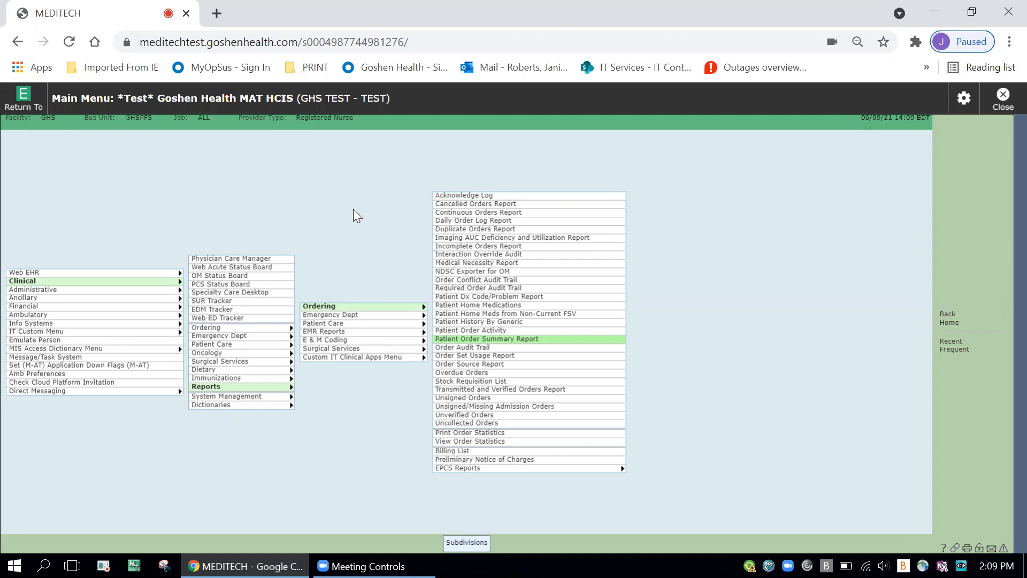
Step: Show the browser's Print command, open the main menu's print preview from the PRINT bookmark and cancel it without printing
left_click(1008, 43)
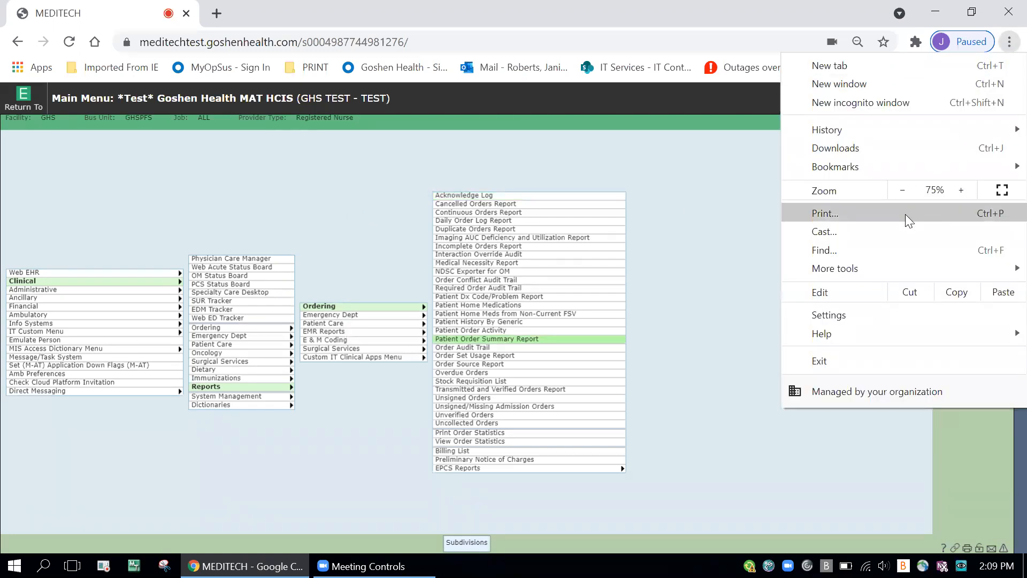
left_click(661, 158)
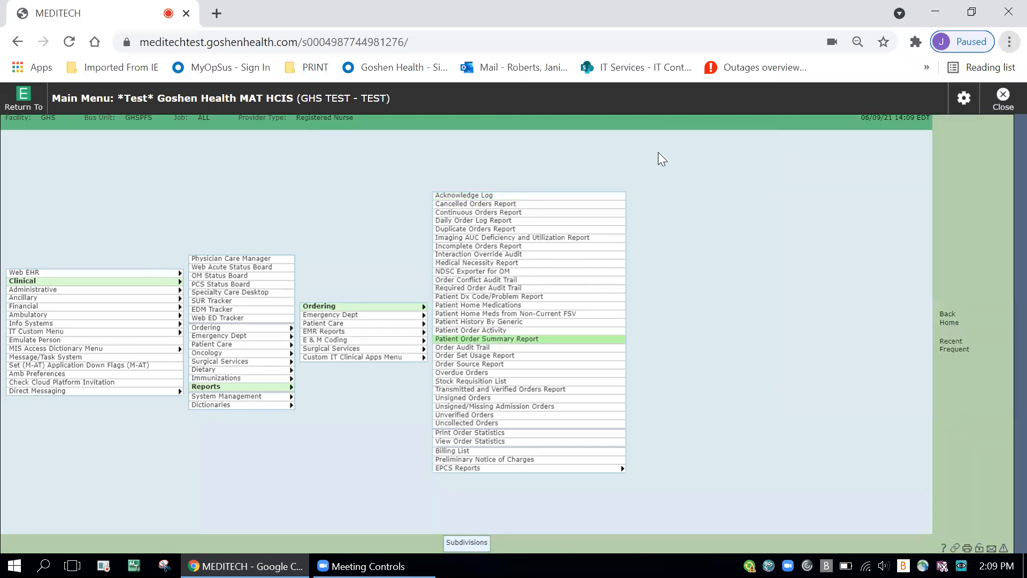
left_click(309, 73)
left_click(308, 90)
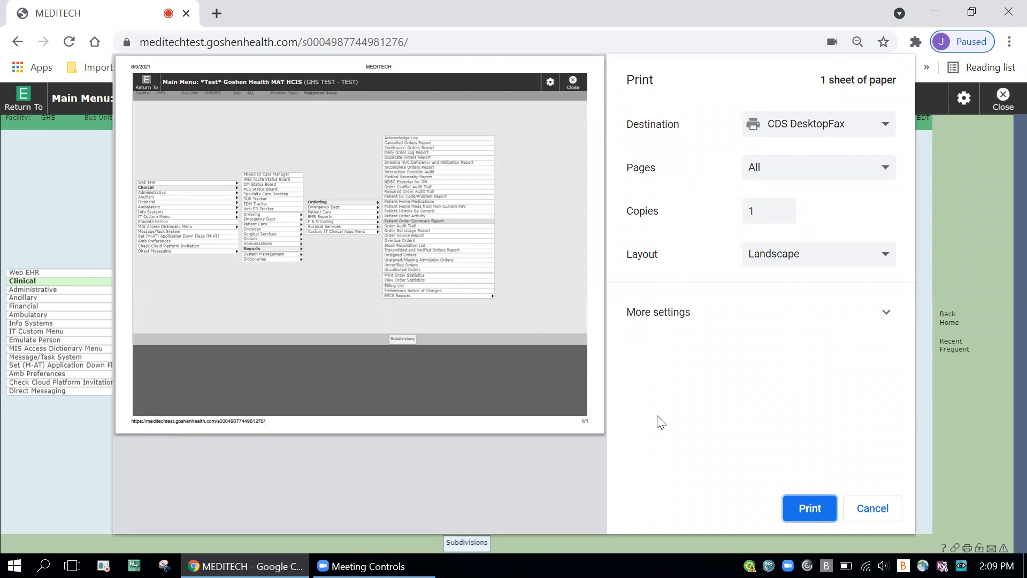
left_click(883, 517)
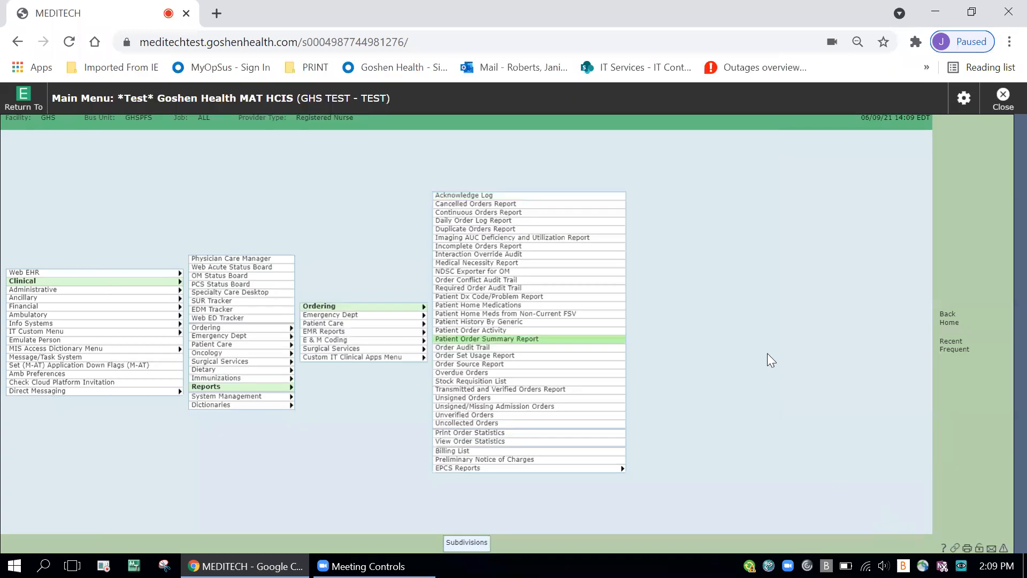
Step: Open the bookmark manager, start a new bookmark named PRINT to show its name and URL fields, and cancel it
left_click(1010, 42)
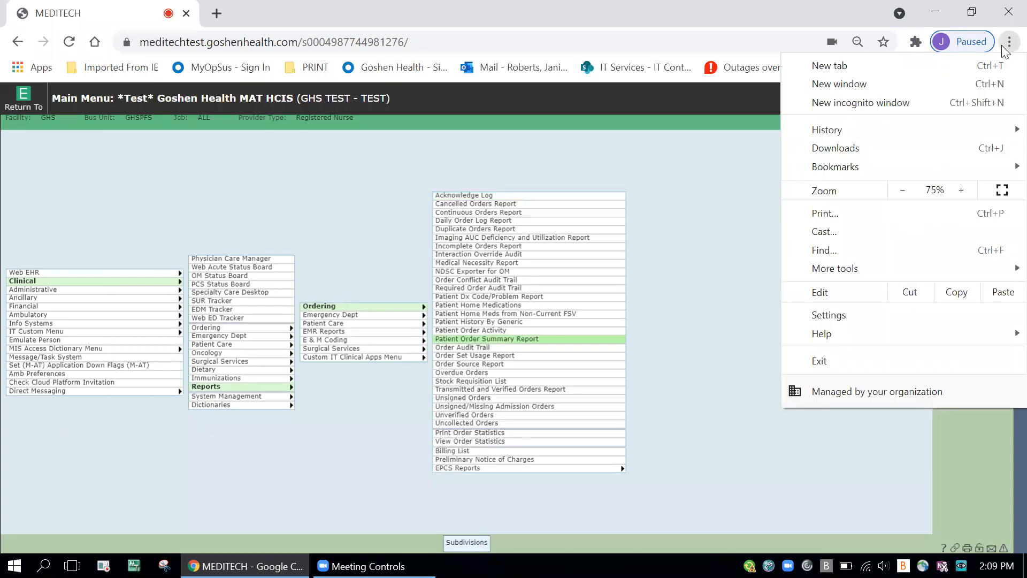
mouse_move(891, 167)
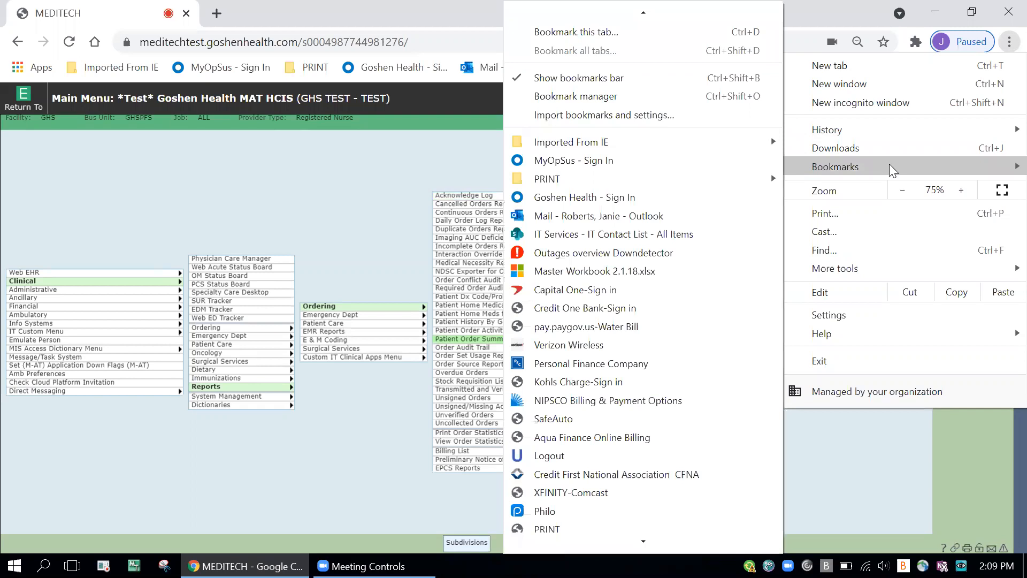
left_click(676, 96)
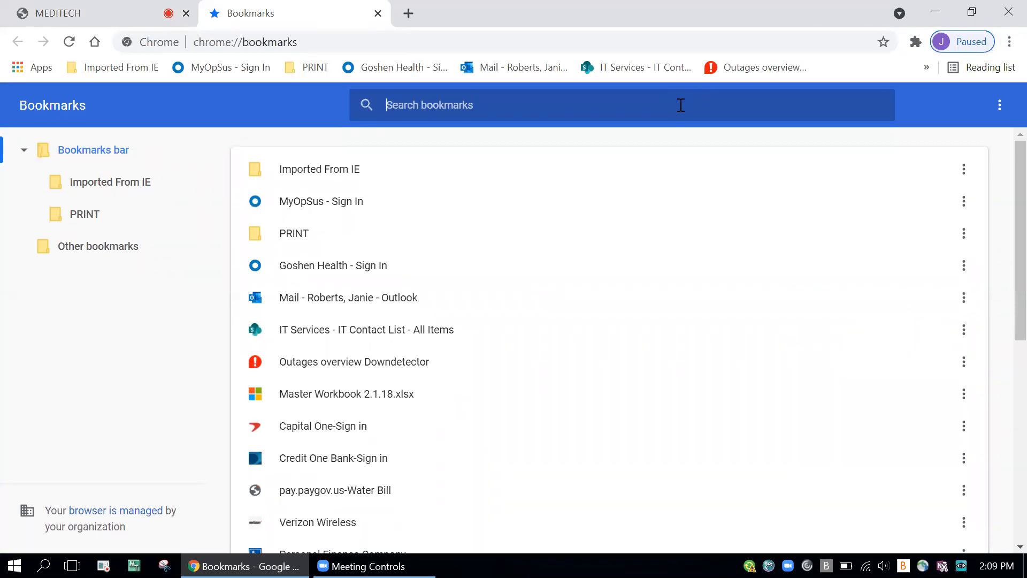
left_click(1000, 105)
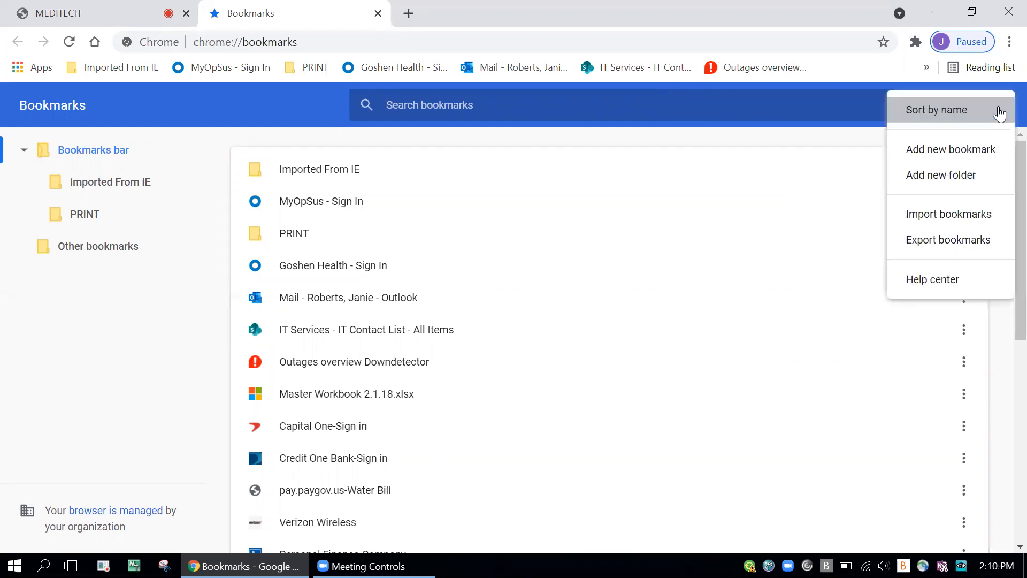
left_click(954, 152)
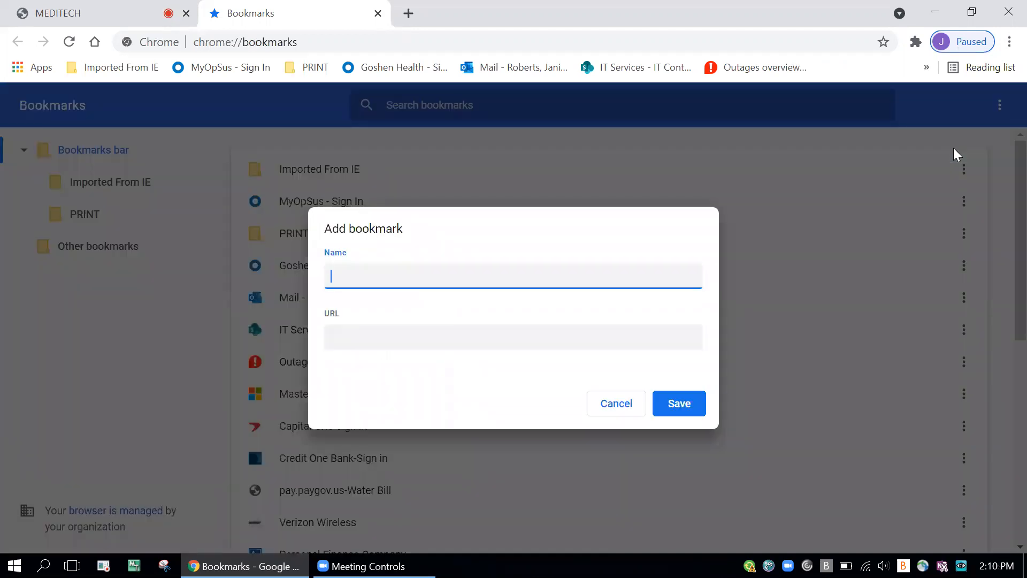
type("PRINT")
left_click(660, 336)
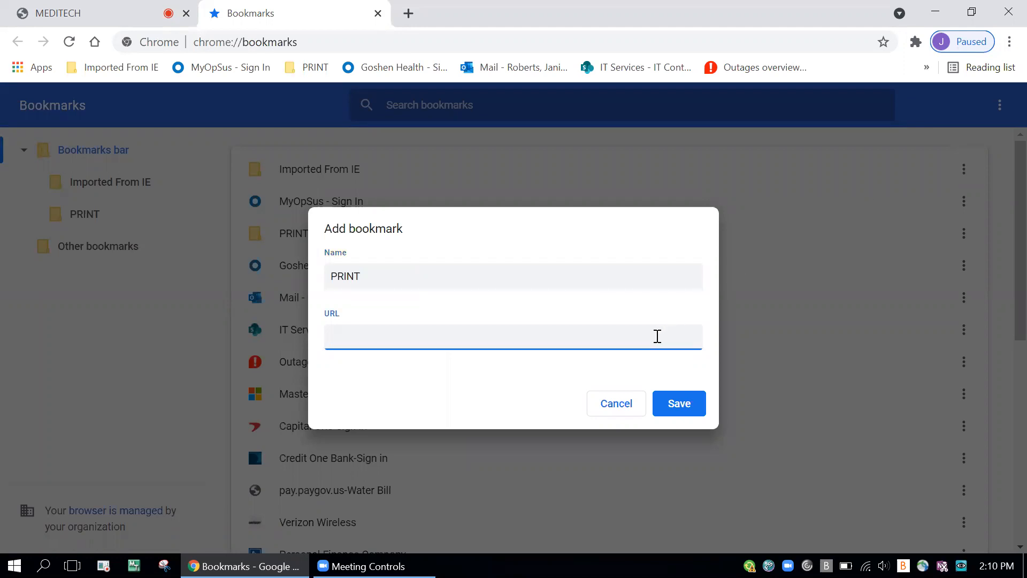
left_click(620, 405)
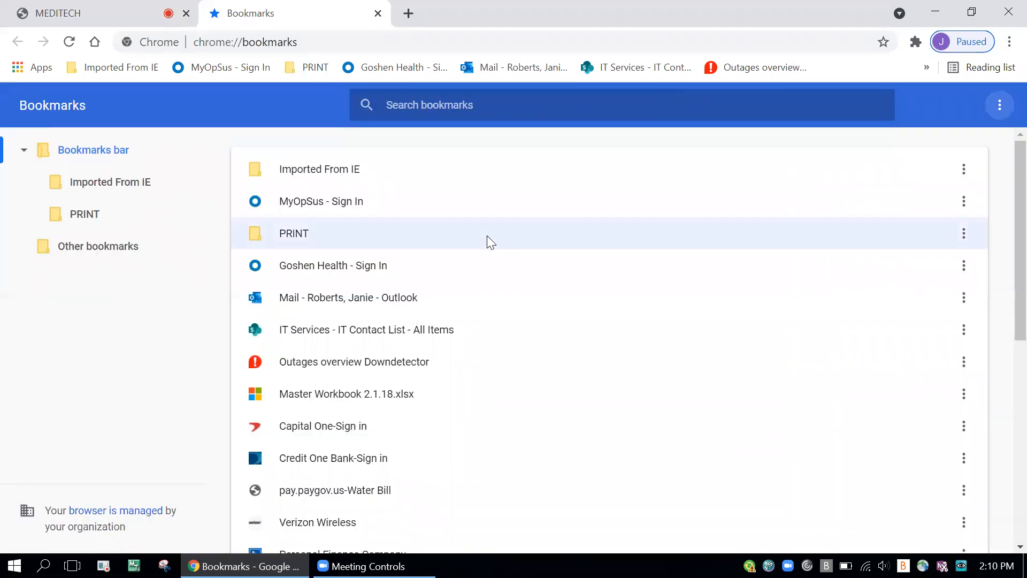
Step: Open the PRINT bookmark folder, view the Print bookmark's name and URL in its edit dialog, and cancel without changes
left_click(965, 233)
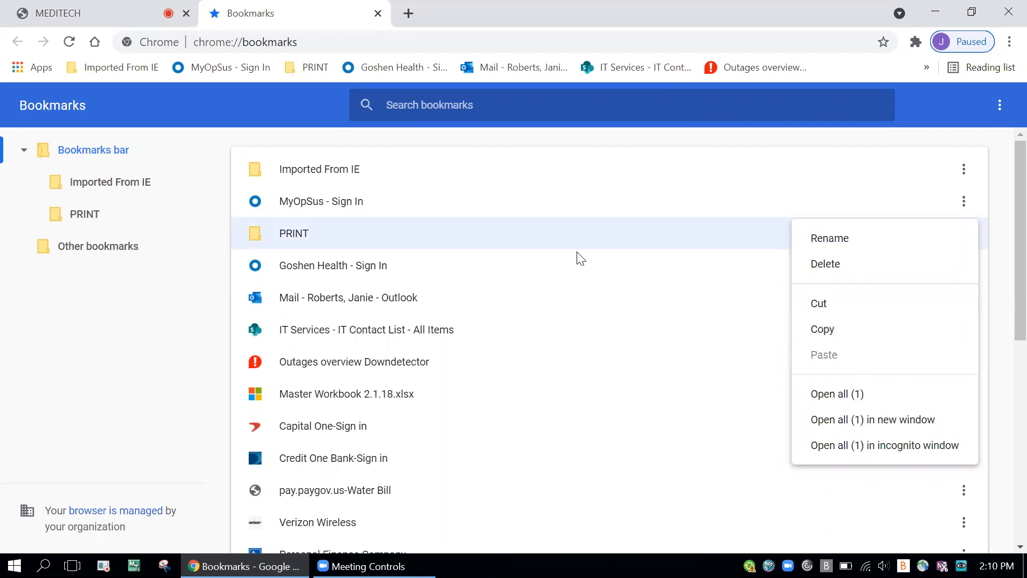
left_click(479, 233)
double_click(474, 227)
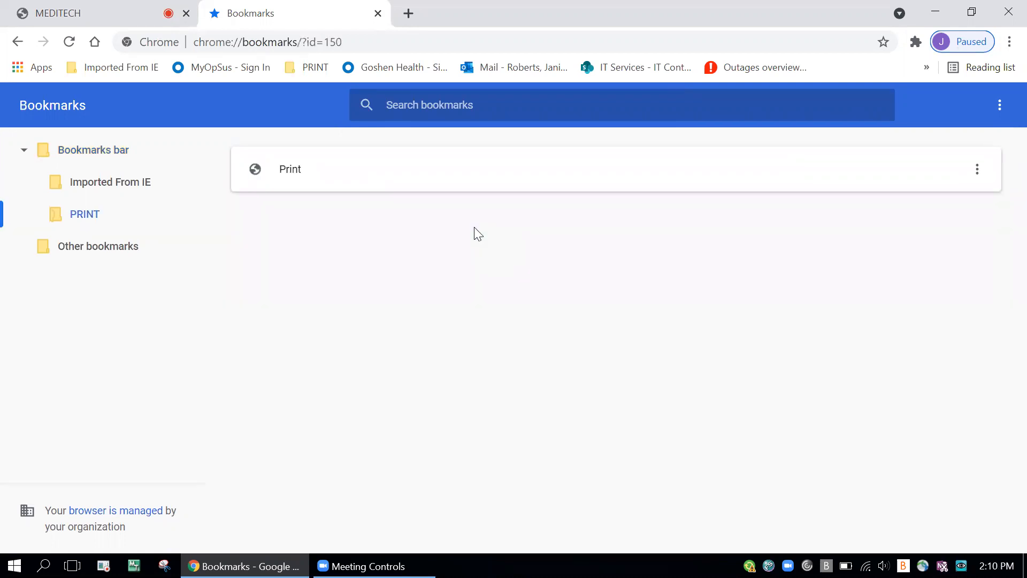
left_click(978, 169)
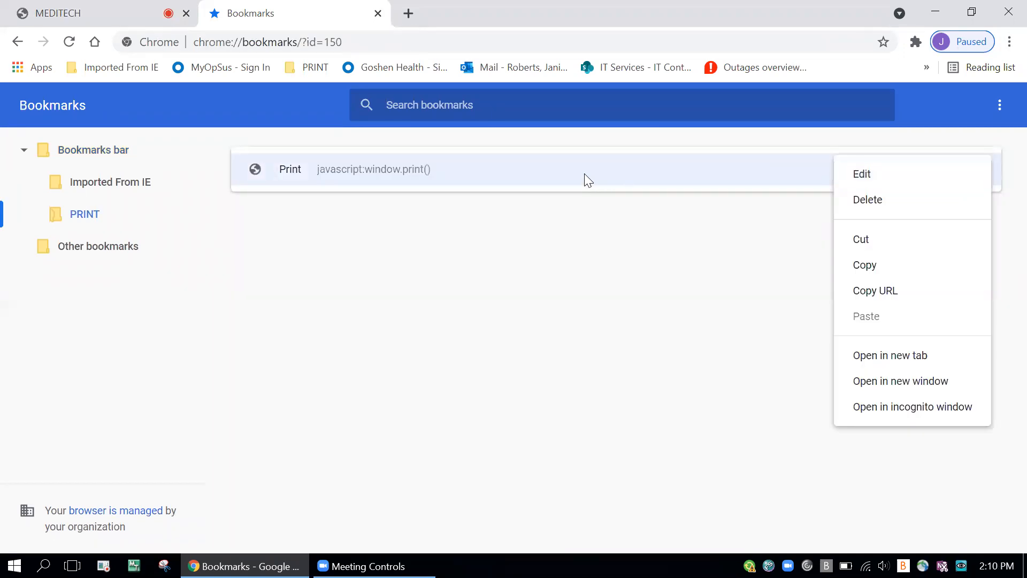
left_click(585, 179)
left_click(977, 169)
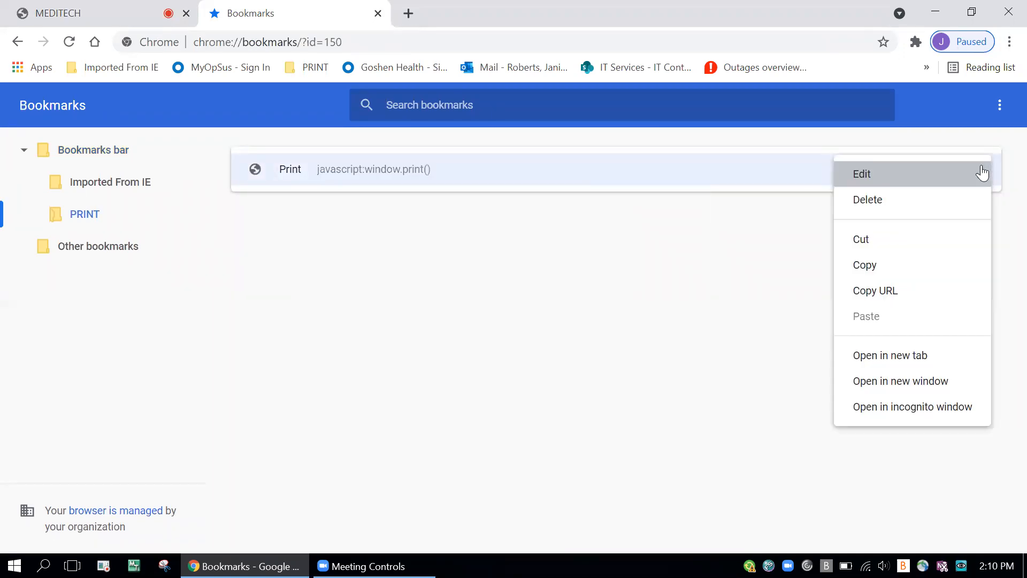
left_click(913, 175)
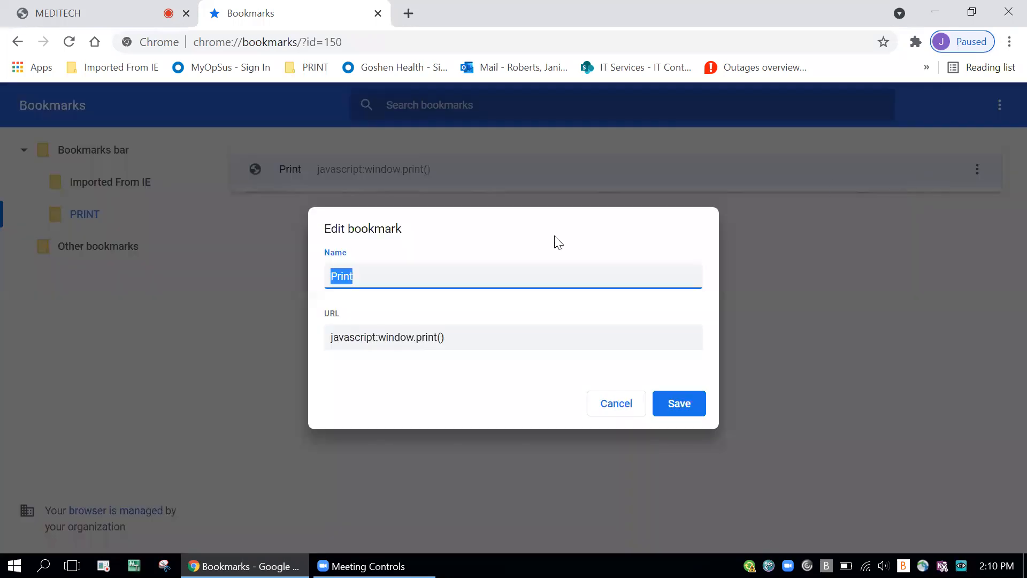
left_click(477, 336)
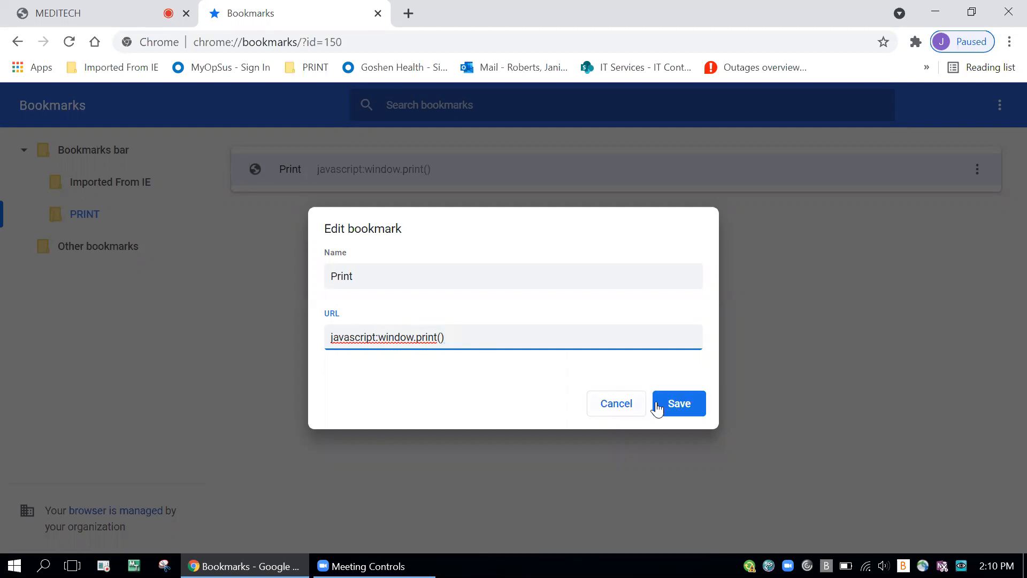
left_click(617, 404)
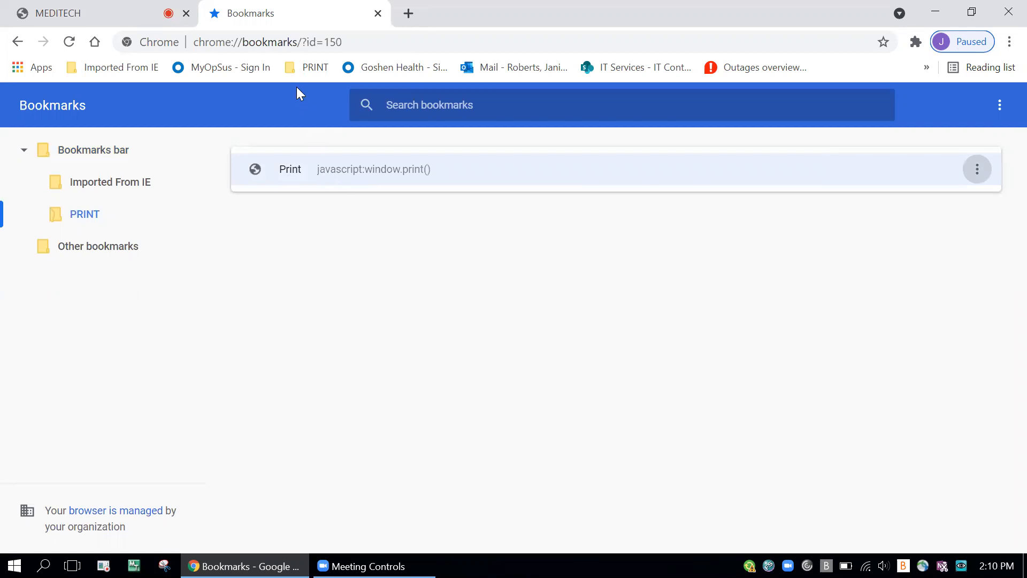
Step: Move the PRINT folder on the bookmarks bar between IT Services and Outages overview, and check the hidden bookmarks list
mouse_move(306, 68)
left_mouse_down()
mouse_move(180, 65)
mouse_move(716, 55)
mouse_move(832, 67)
mouse_move(664, 65)
left_mouse_up()
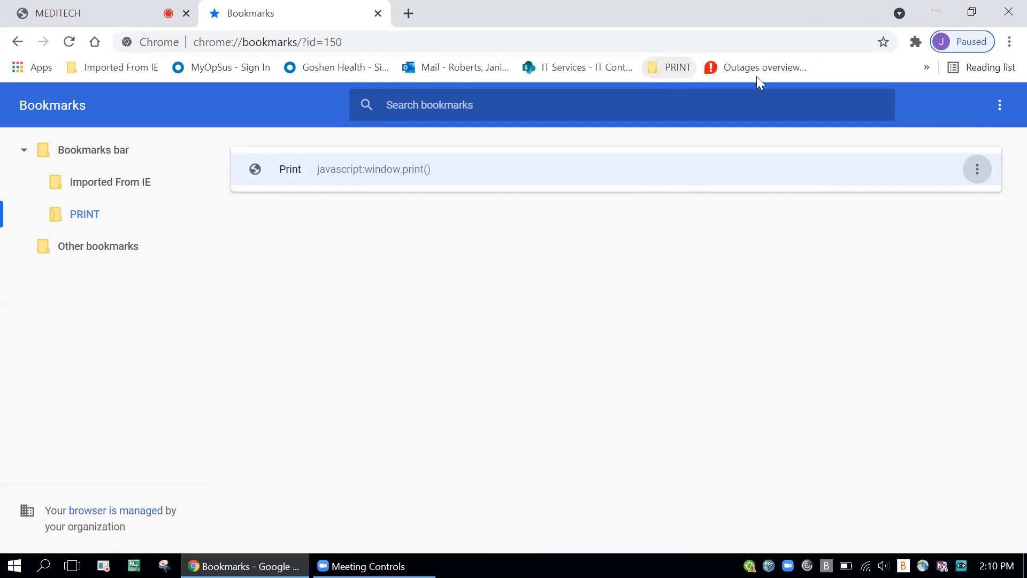
left_click(929, 70)
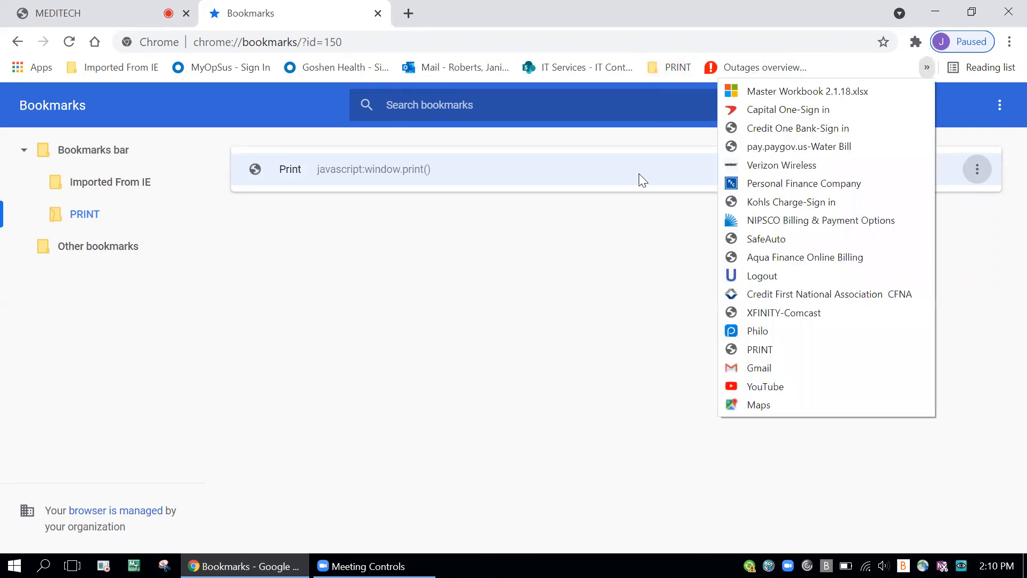
left_click(636, 254)
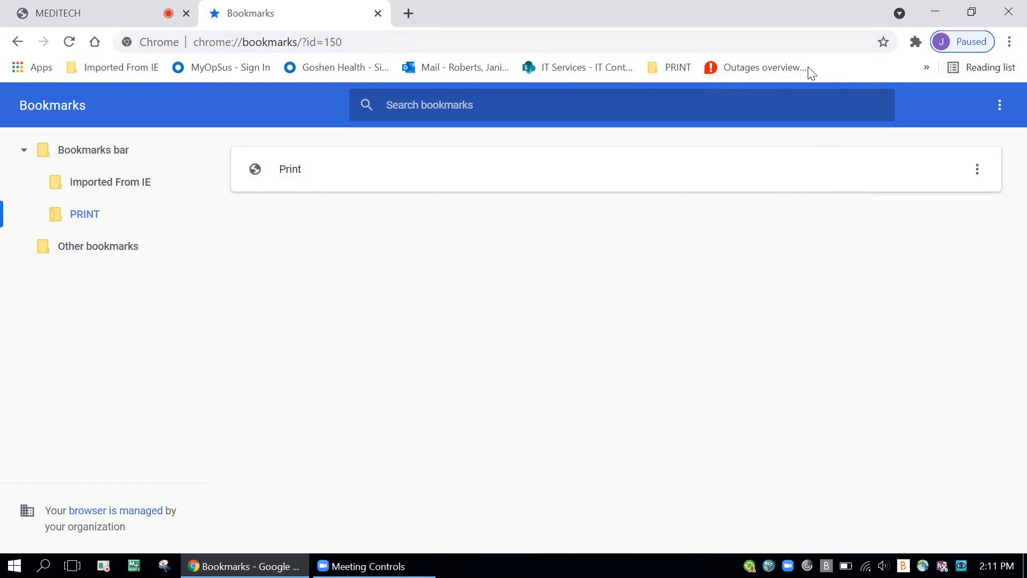
Step: Check the browser's Show bookmarks bar option and close the Bookmarks tab to return to MEDITECH
left_click(1008, 42)
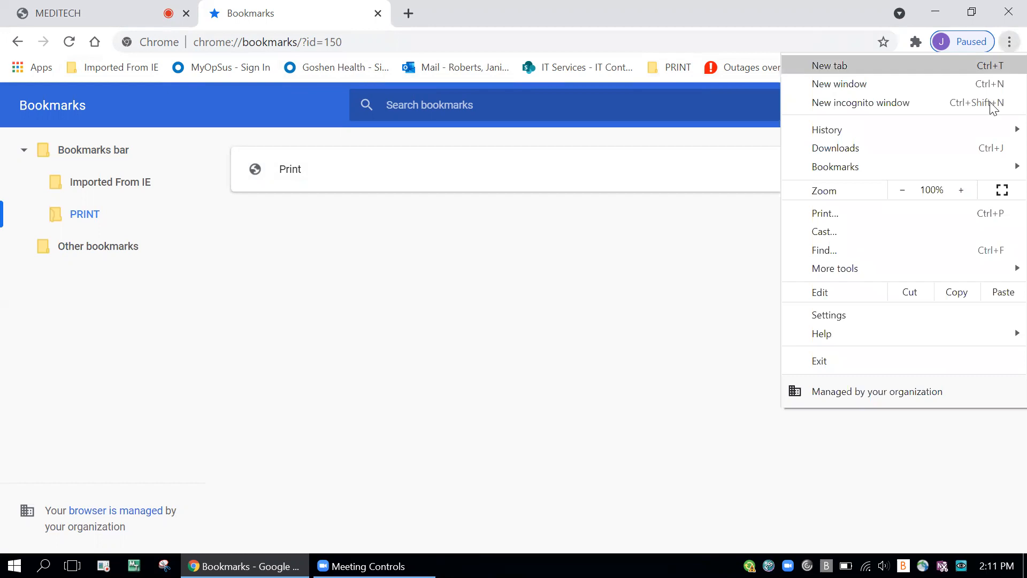
mouse_move(941, 169)
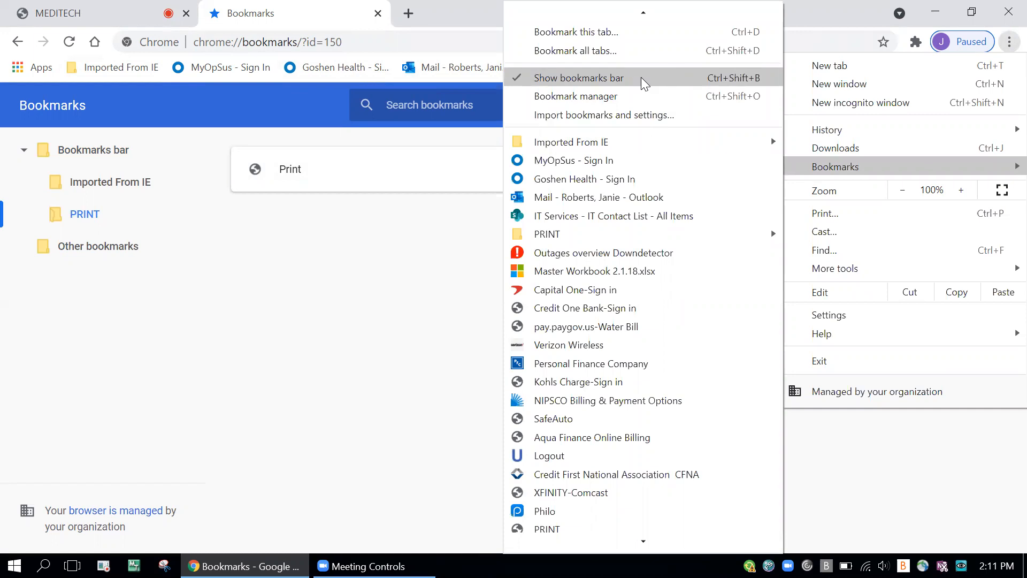
left_click(384, 274)
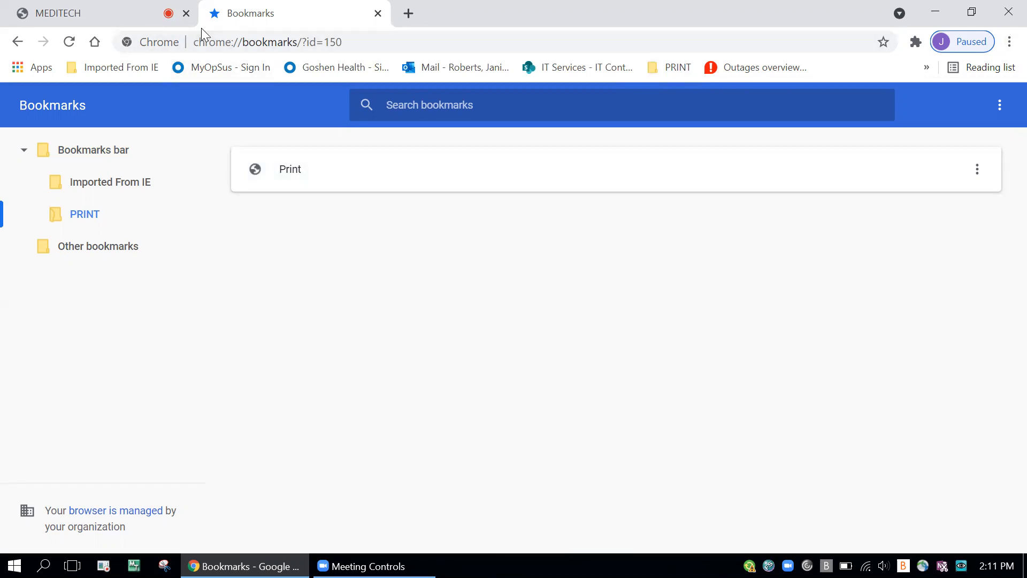
right_click(209, 12)
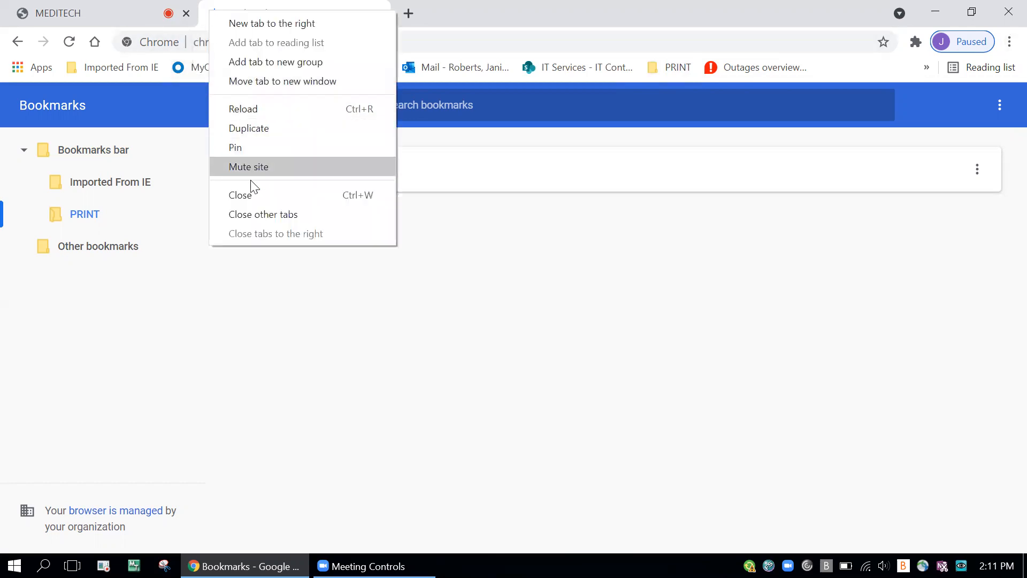
left_click(252, 193)
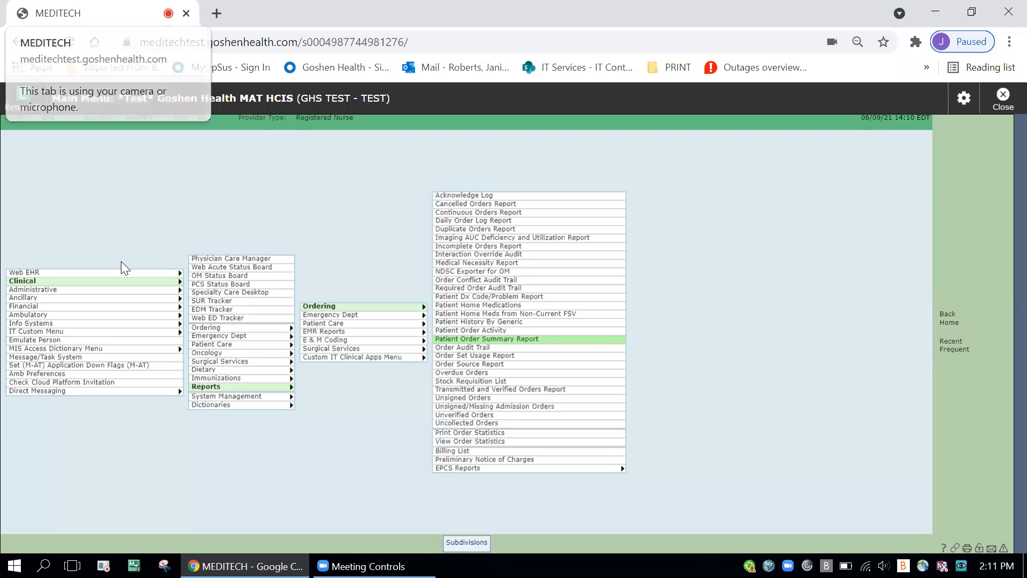
Step: Open the PCS Status Board, preview its printout with the PRINT bookmark, and cancel without printing
left_click(232, 285)
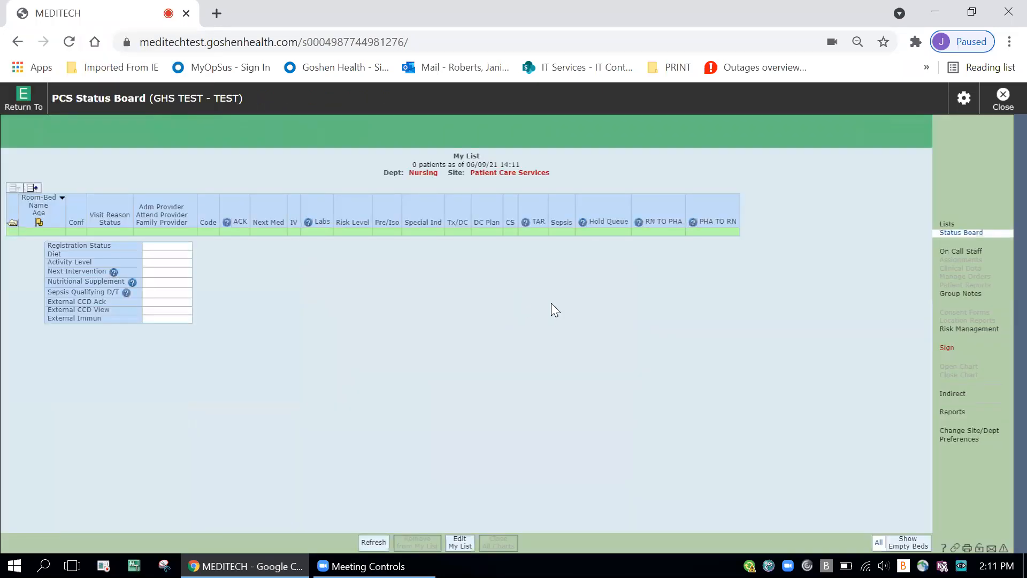
left_click(670, 66)
left_click(668, 91)
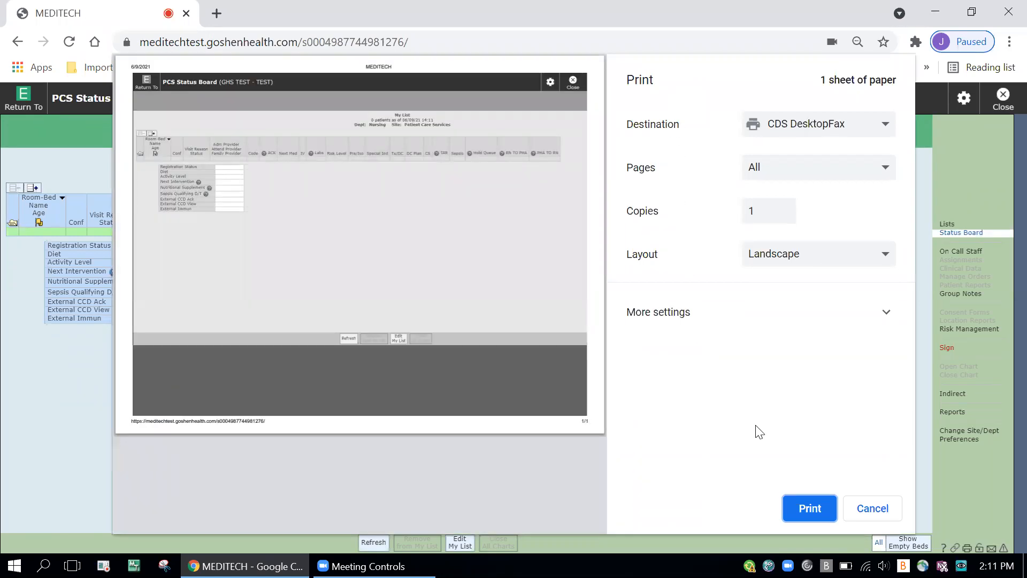
left_click(867, 508)
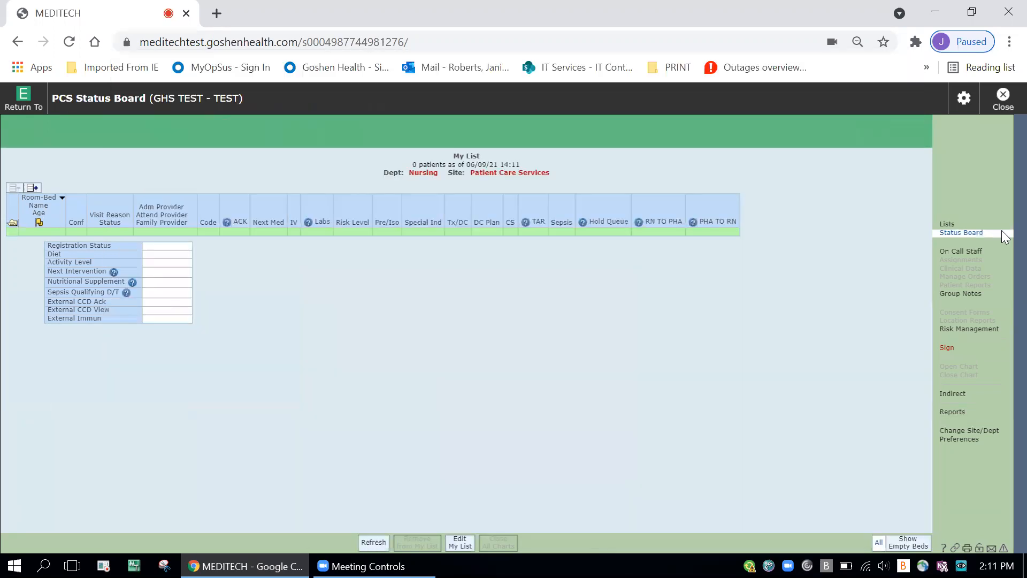
Step: Show the browser's own menu and close the PCS Status Board to return to the main menu
left_click(1010, 42)
left_click(724, 260)
left_click(1004, 98)
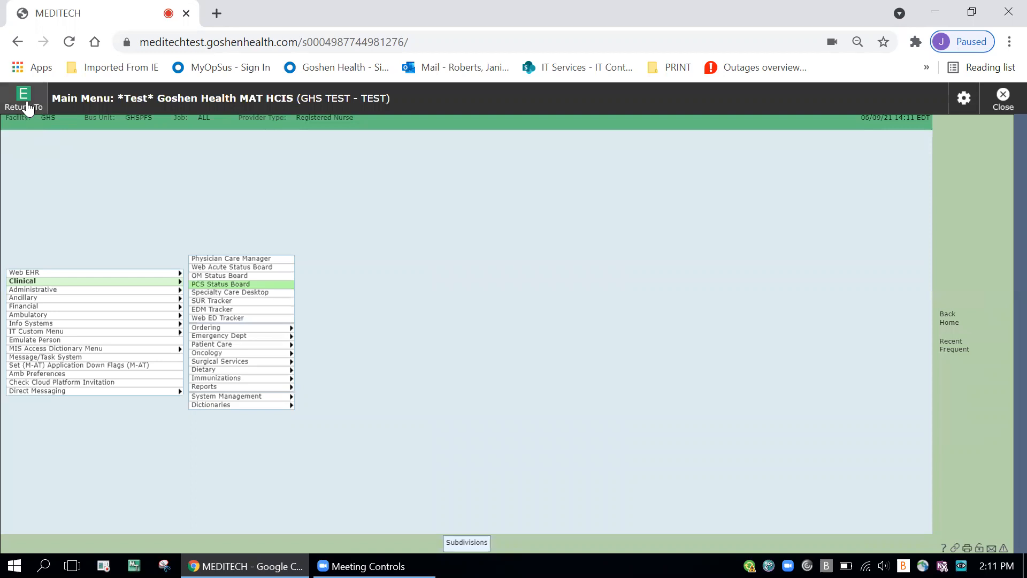